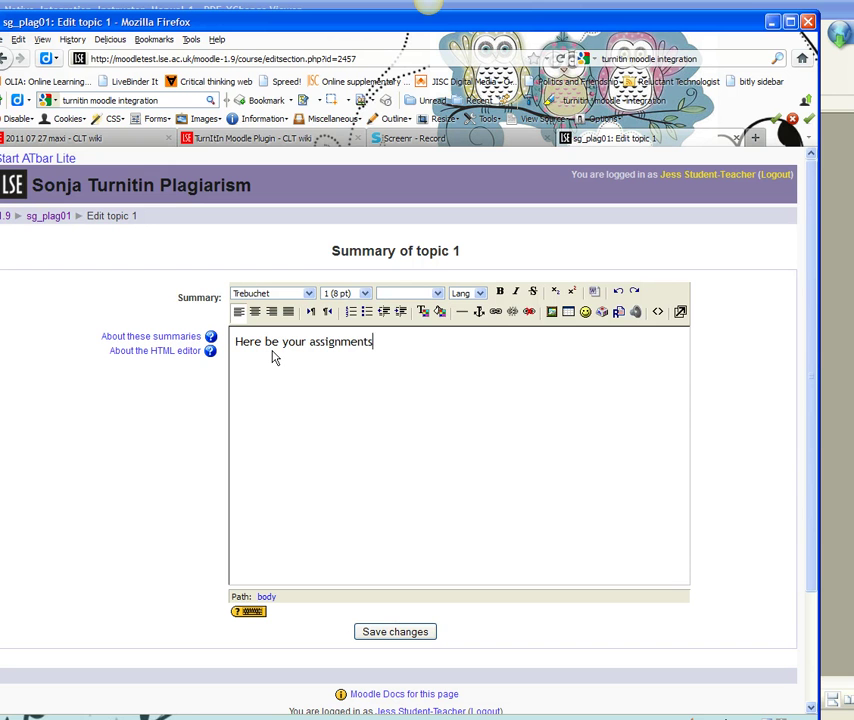
Save the topic 1 summary and add a Turnitin Assignment activity to topic 1
click(404, 636)
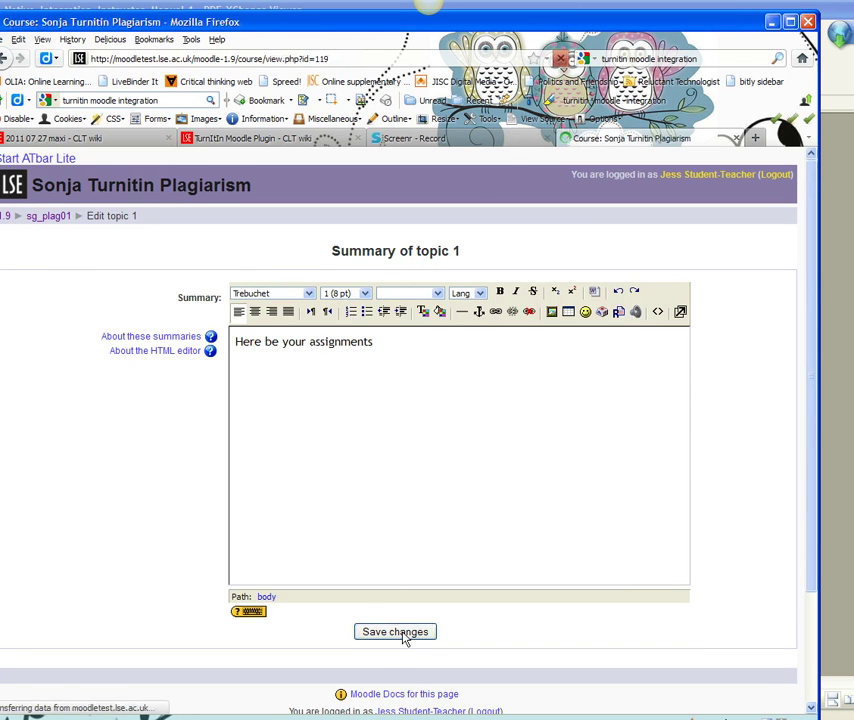
click(603, 380)
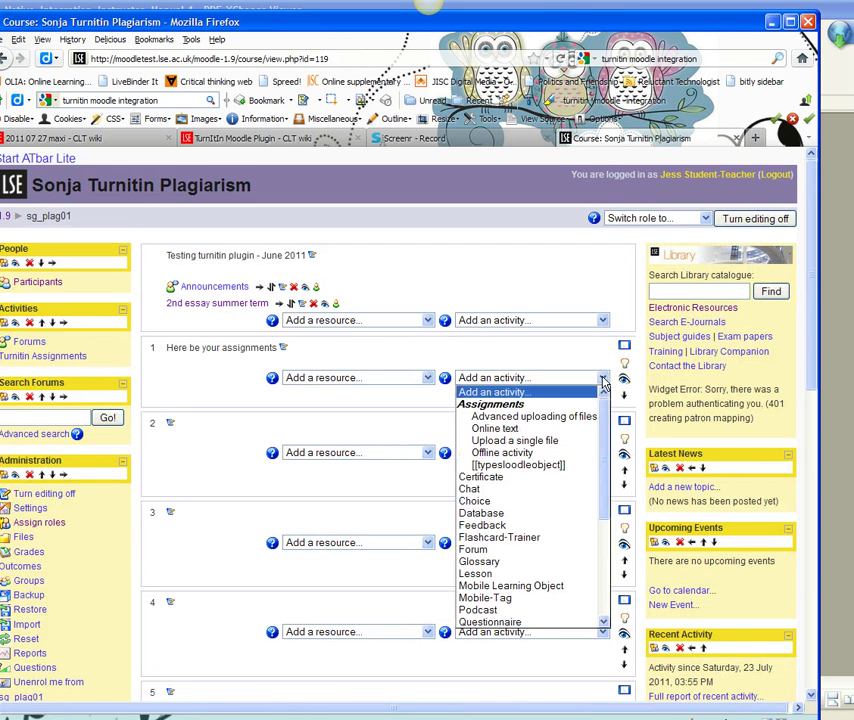
scroll(602, 480, down, 5)
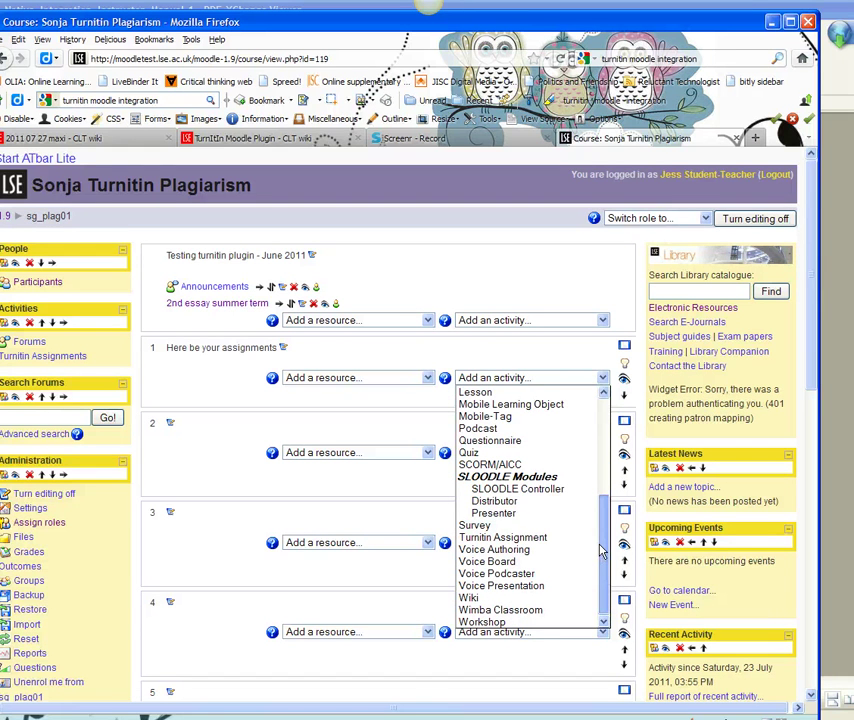
click(545, 539)
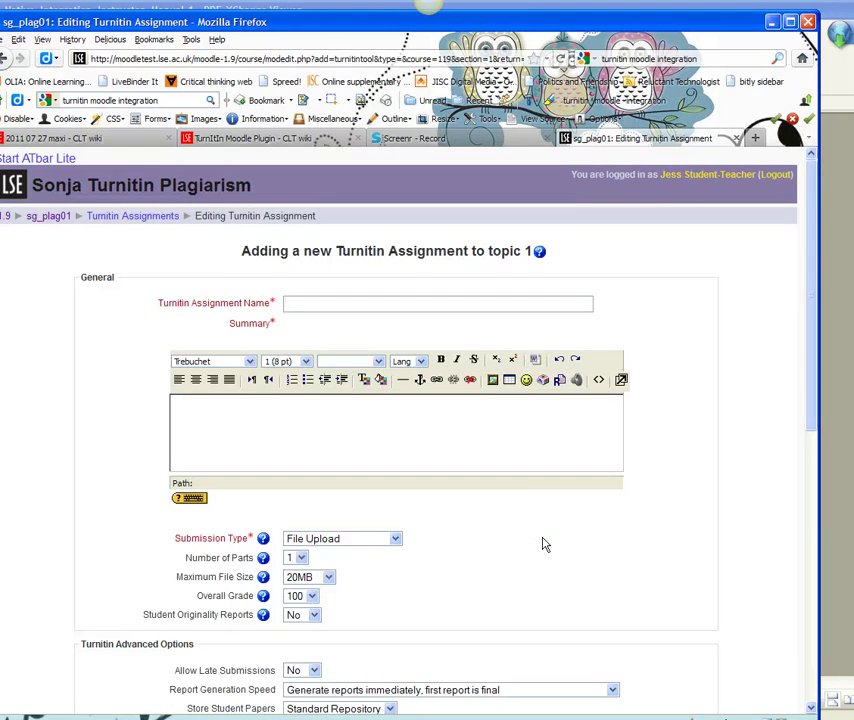
Name the new Turnitin assignment "Please write a good essay"
click(343, 299)
text(Please write a good essay)
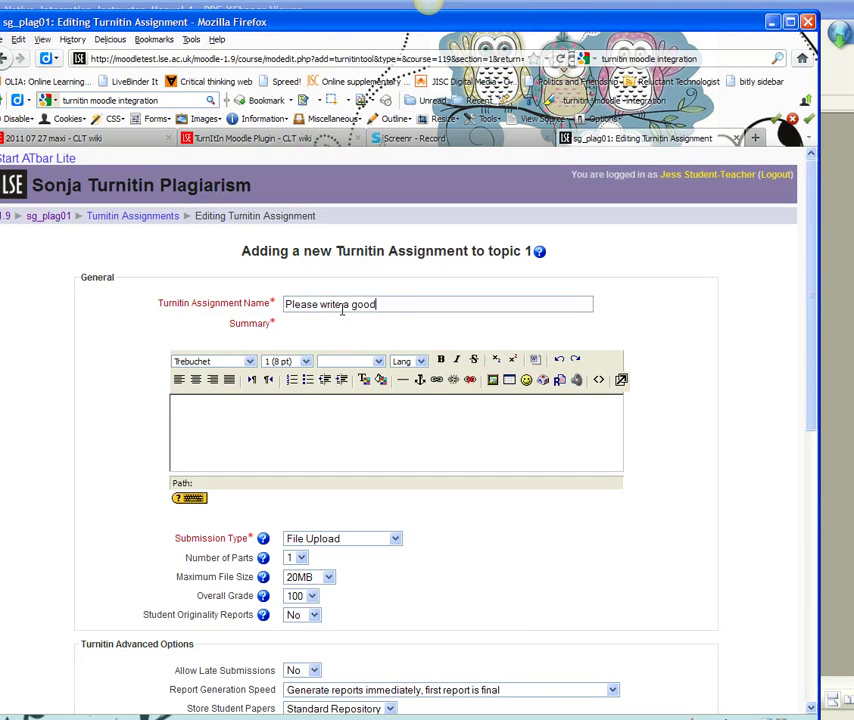
Enter the summary "This is an assignment for Michaelmas Term. Don't disappoint us. Please note that this will automatically be uploaded to the turnitin service."
click(292, 428)
text(This is )
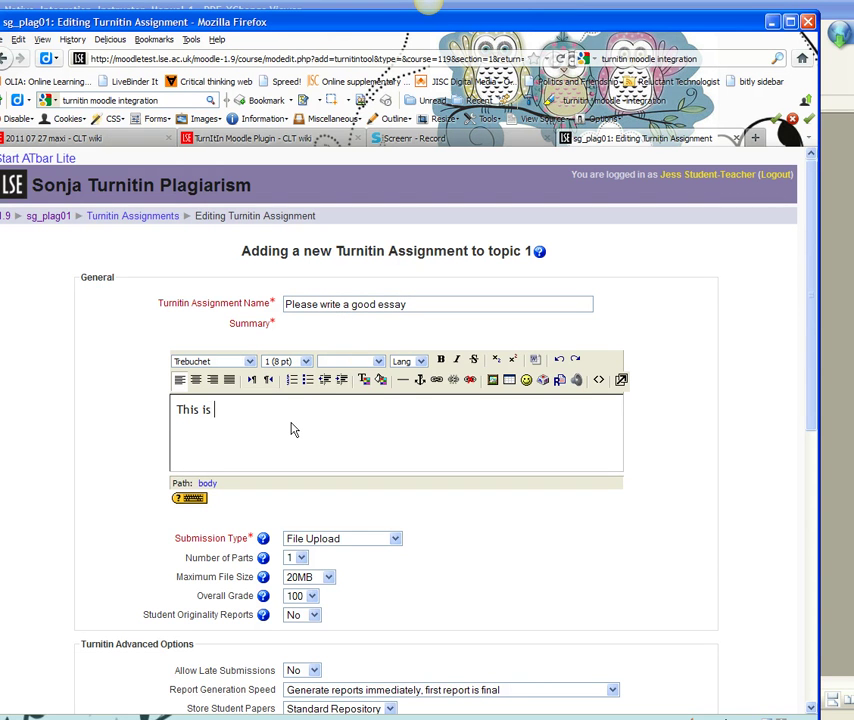
text(an assignment for Michael)
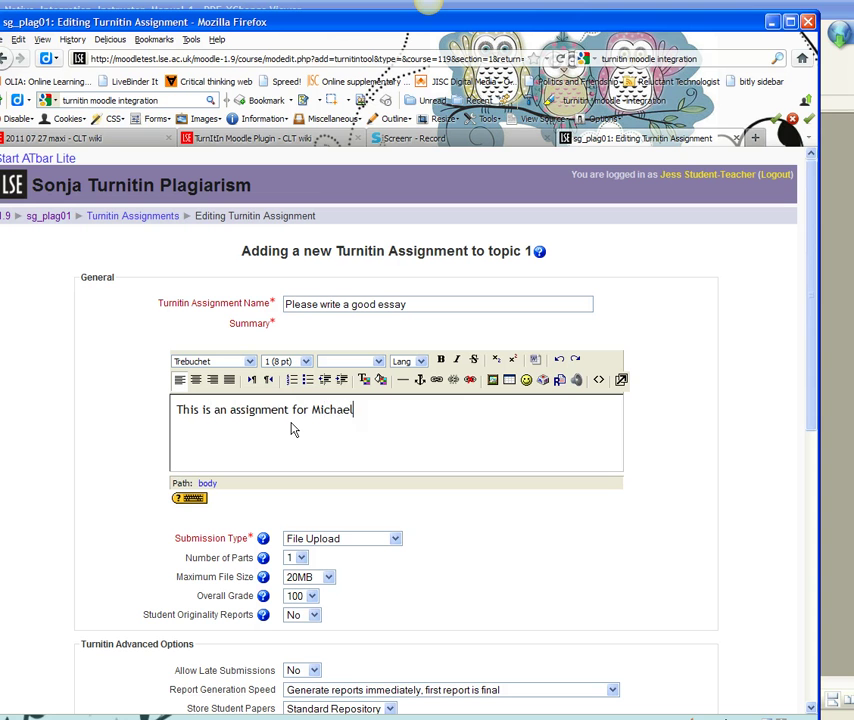
text(mas Term. Don't do)
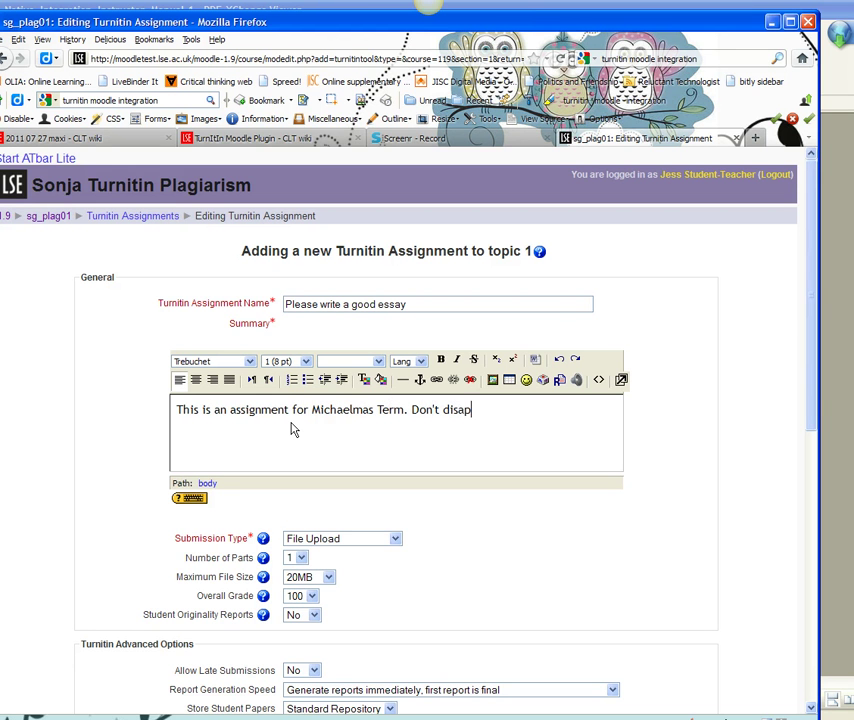
text(sappoint us. Please note t)
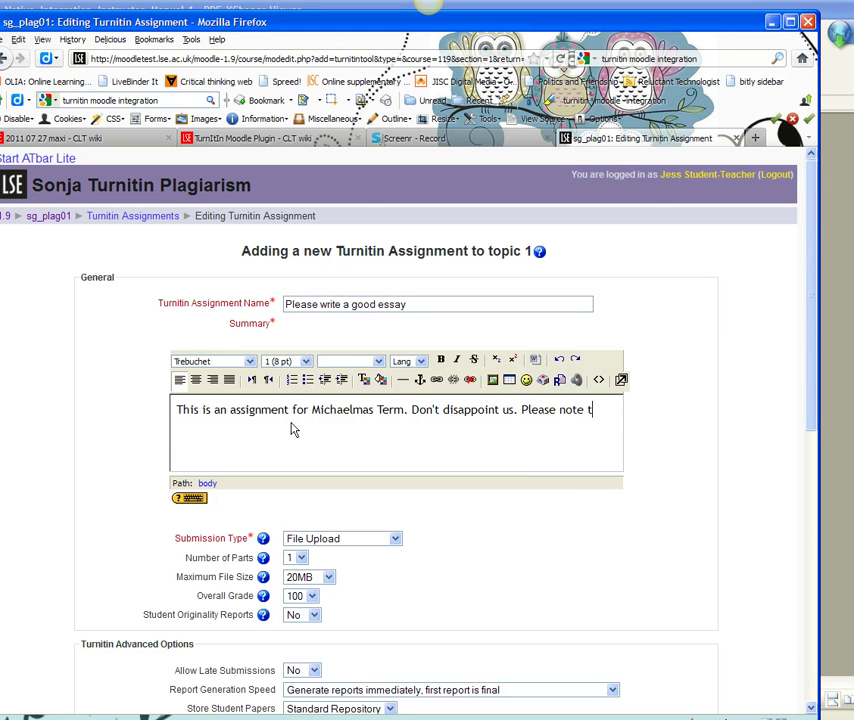
text(hat this will auto)
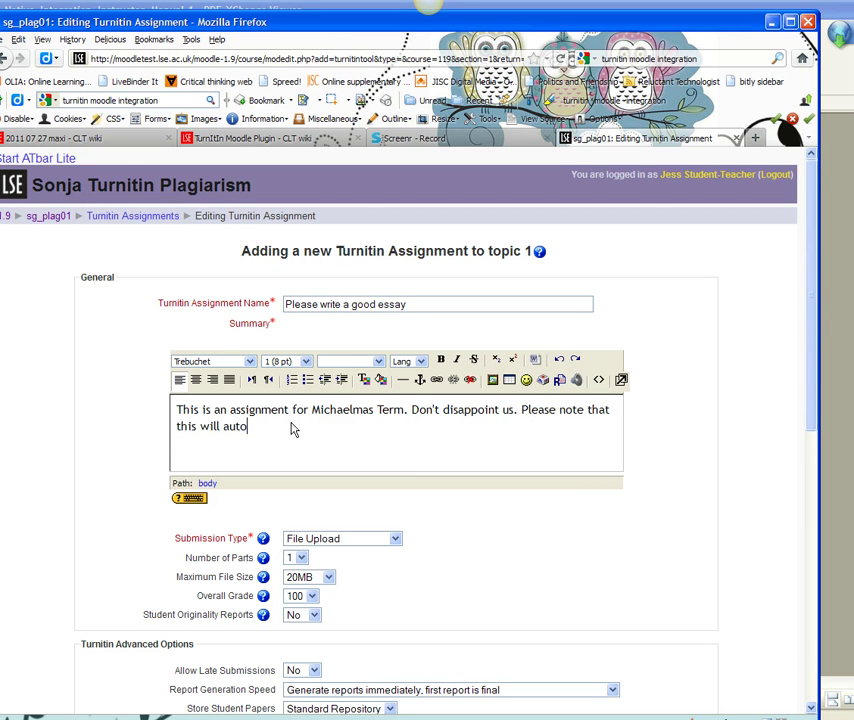
text(matically be uploaded to the)
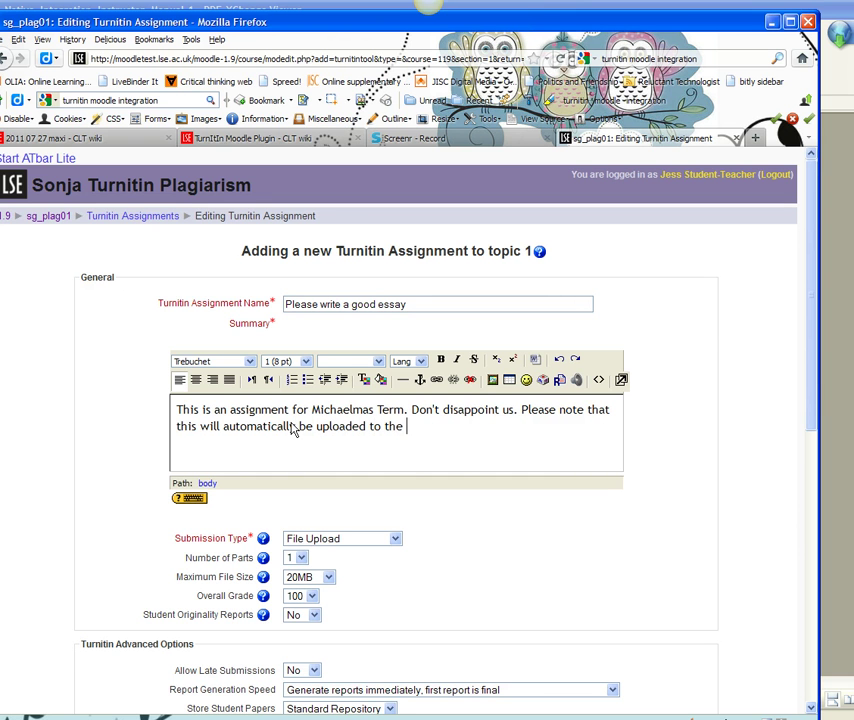
text( turnitin service.)
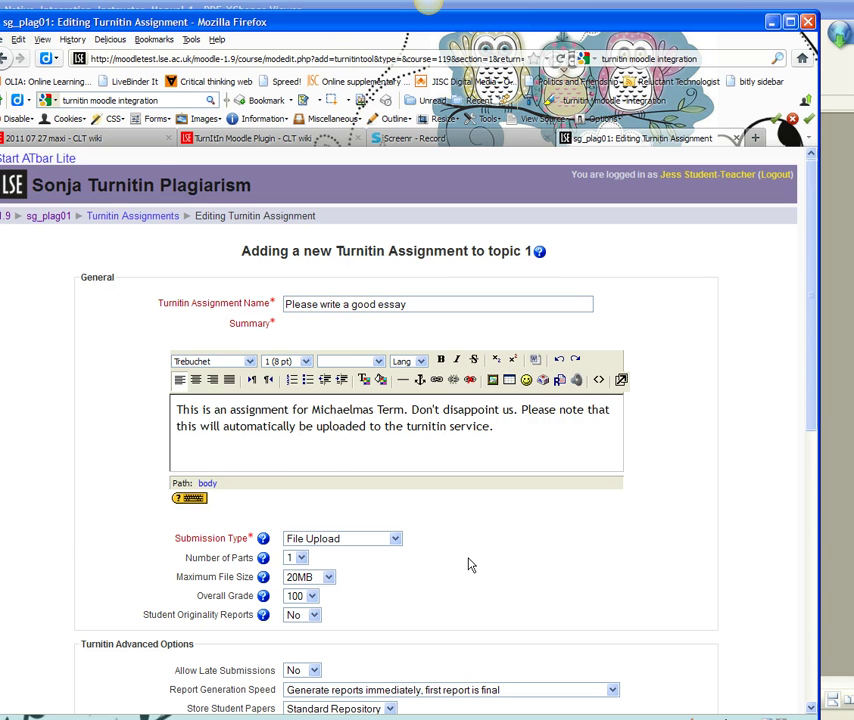
Choose File Upload as the submission type and set the number of parts to 2, keeping the 20MB maximum file size
scroll(467, 565, down, 2)
click(396, 454)
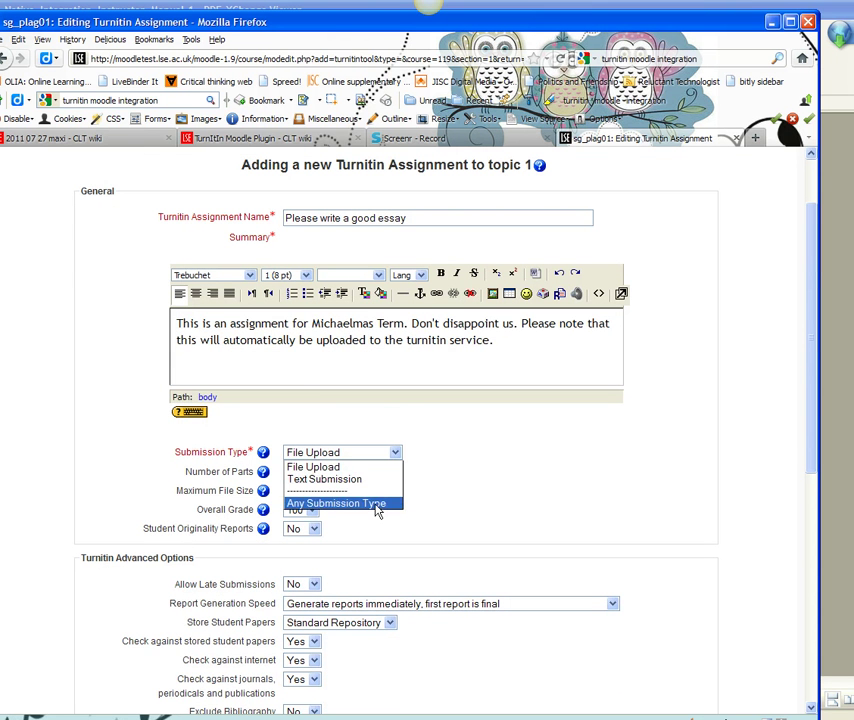
click(357, 470)
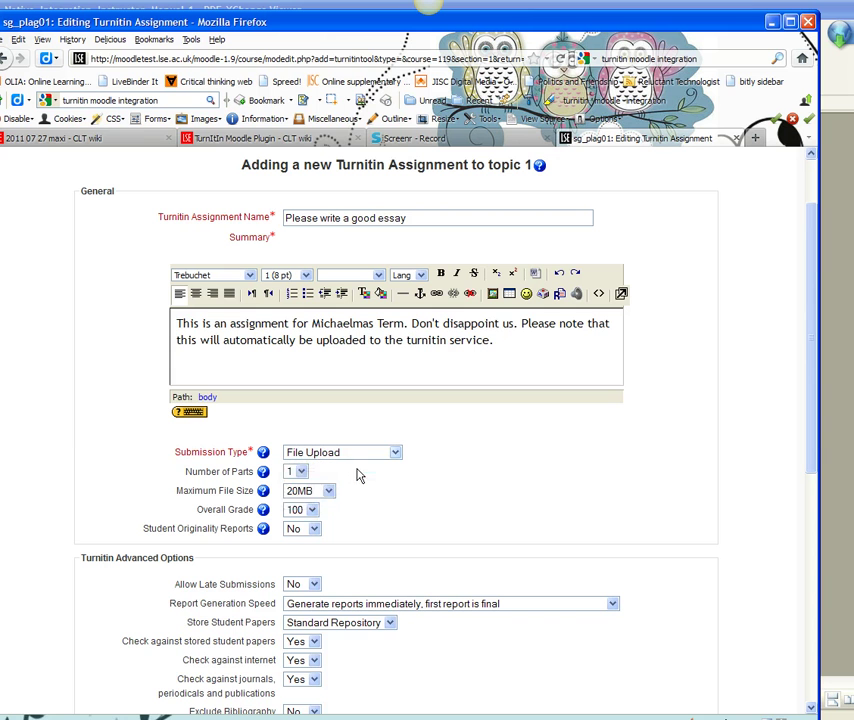
click(300, 472)
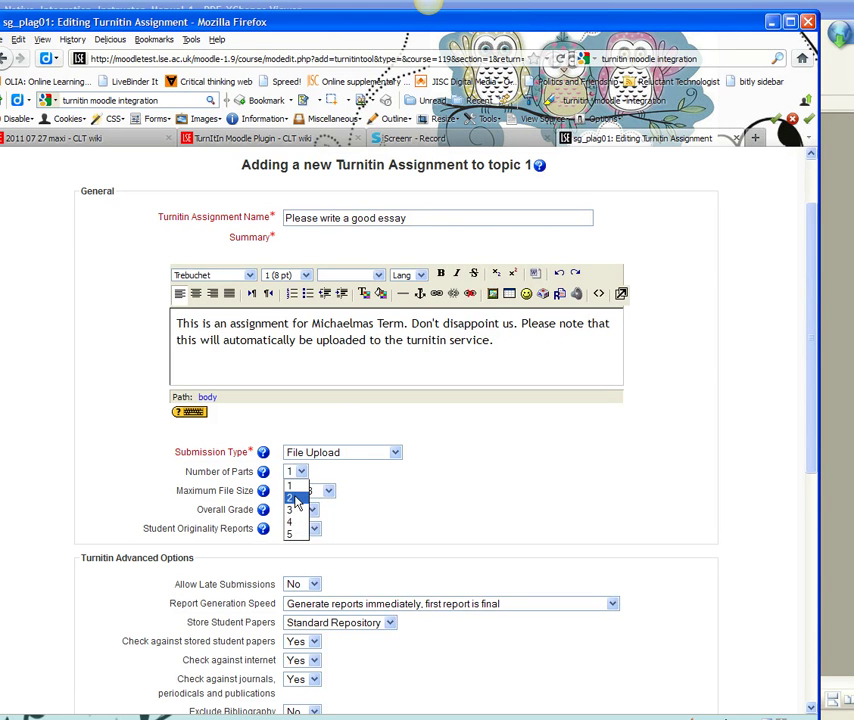
click(293, 498)
click(331, 492)
click(332, 493)
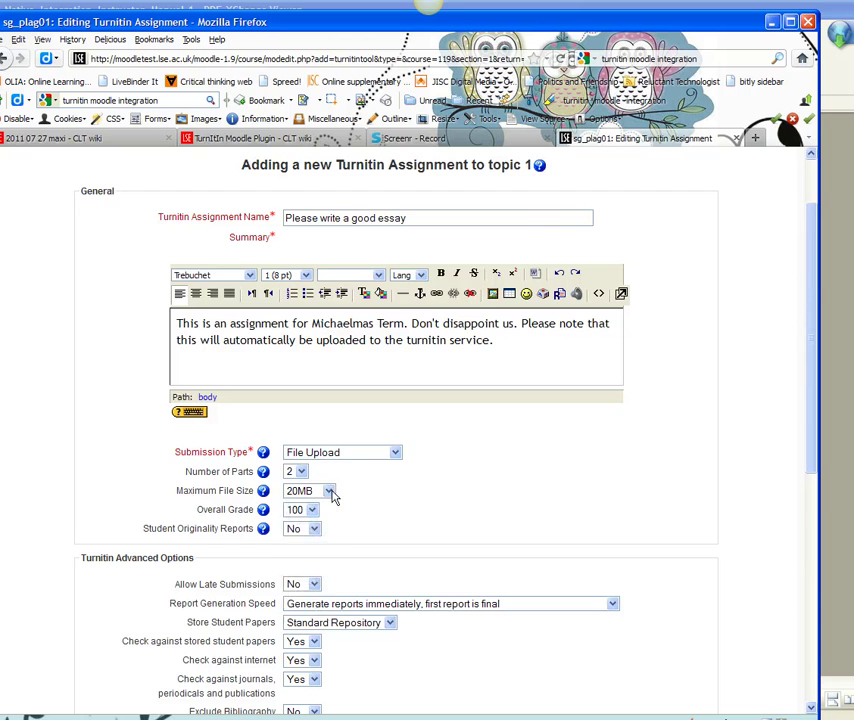
Choose 100 as the assignment's overall grade
scroll(400, 500, down, 3)
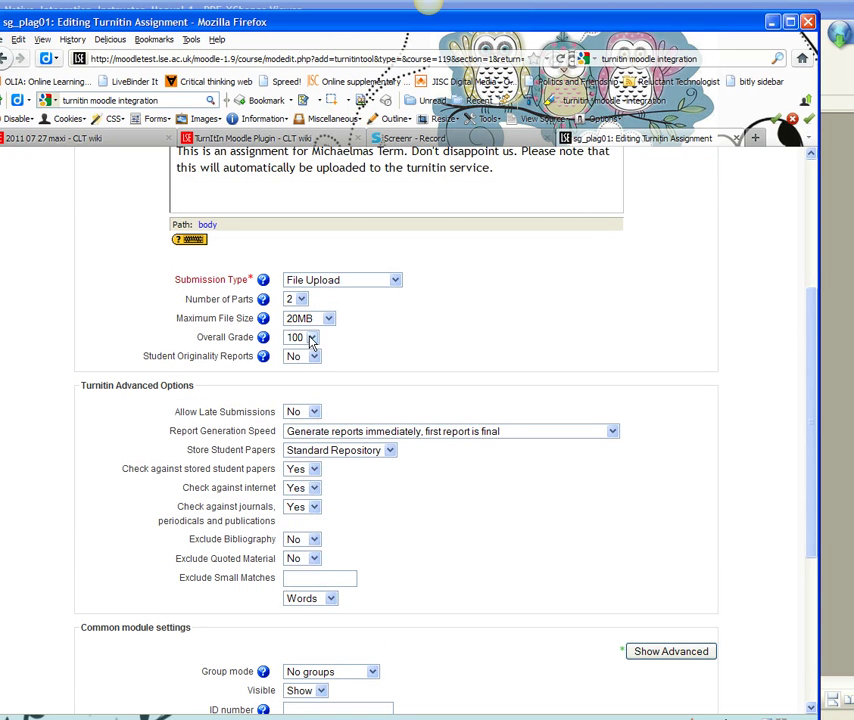
click(311, 338)
mouse_move(320, 568)
mouse_down()
mouse_move(311, 374)
mouse_move(313, 578)
mouse_up()
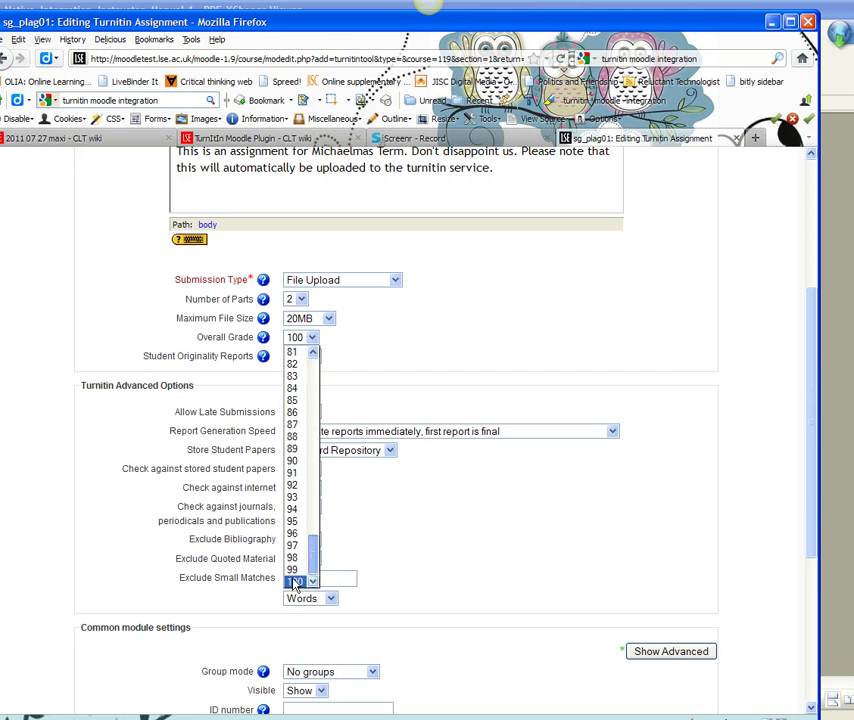
click(300, 581)
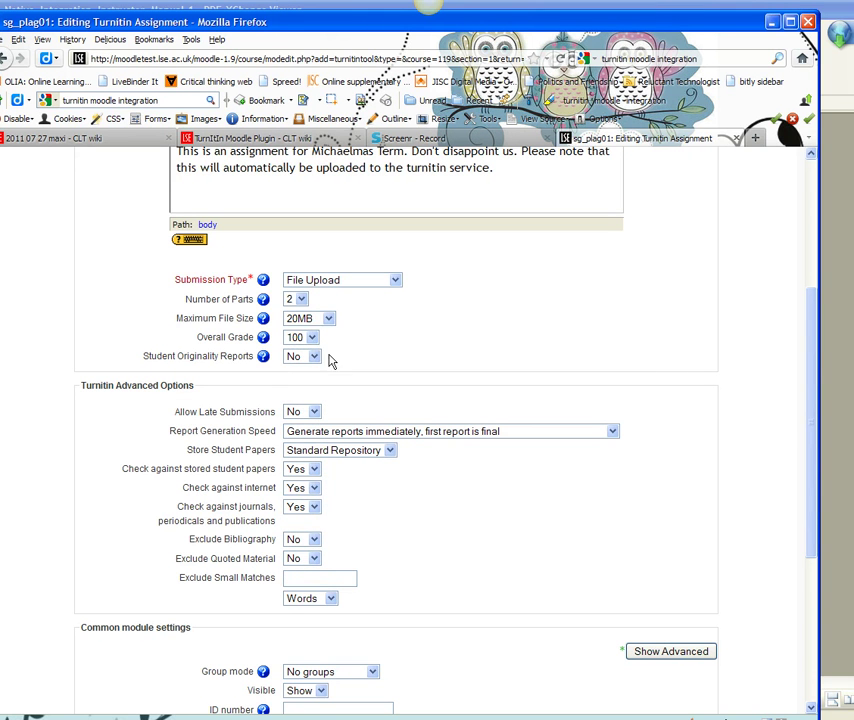
Read the help on Student Originality Reports, marking the passages about students viewing the reports, and close the help window
click(263, 359)
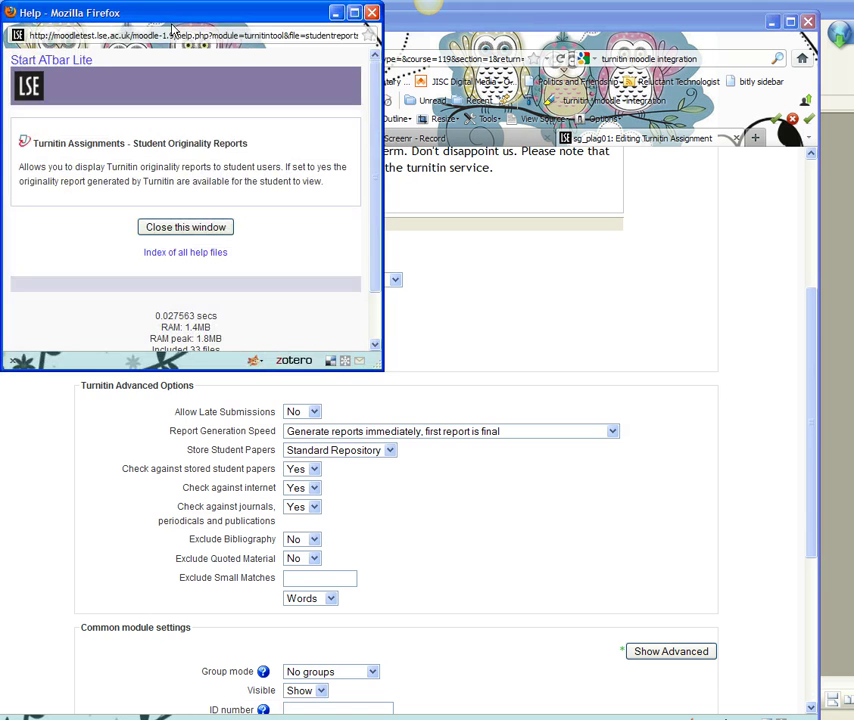
drag(228, 10, 215, 115)
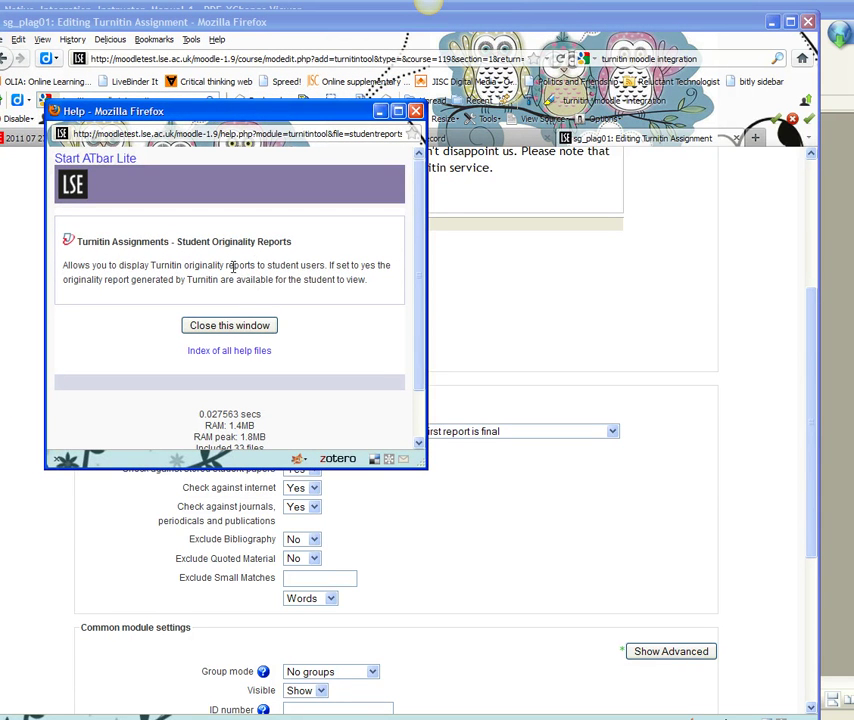
drag(118, 264, 326, 265)
right_click(326, 266)
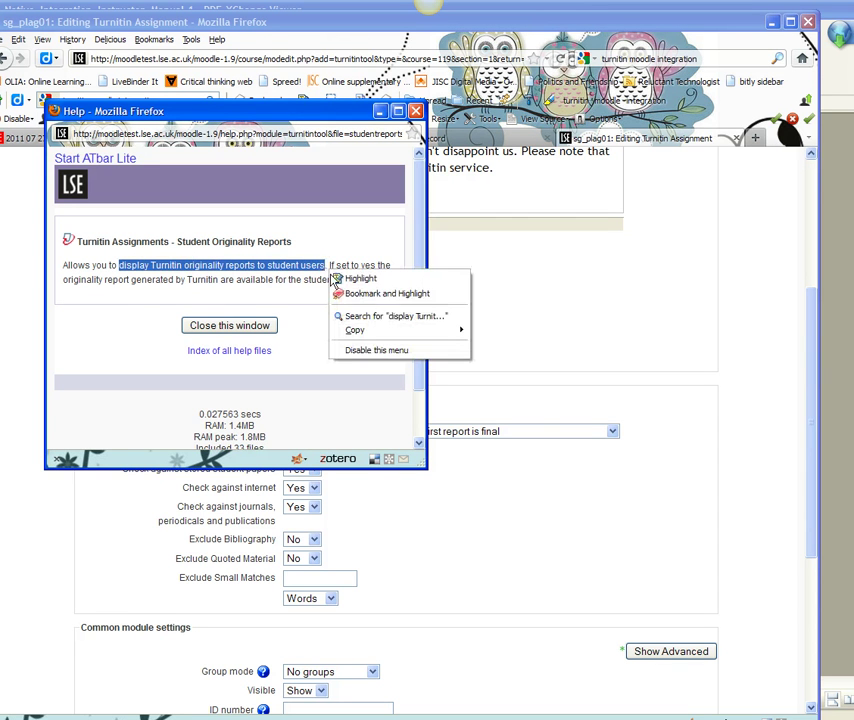
click(324, 318)
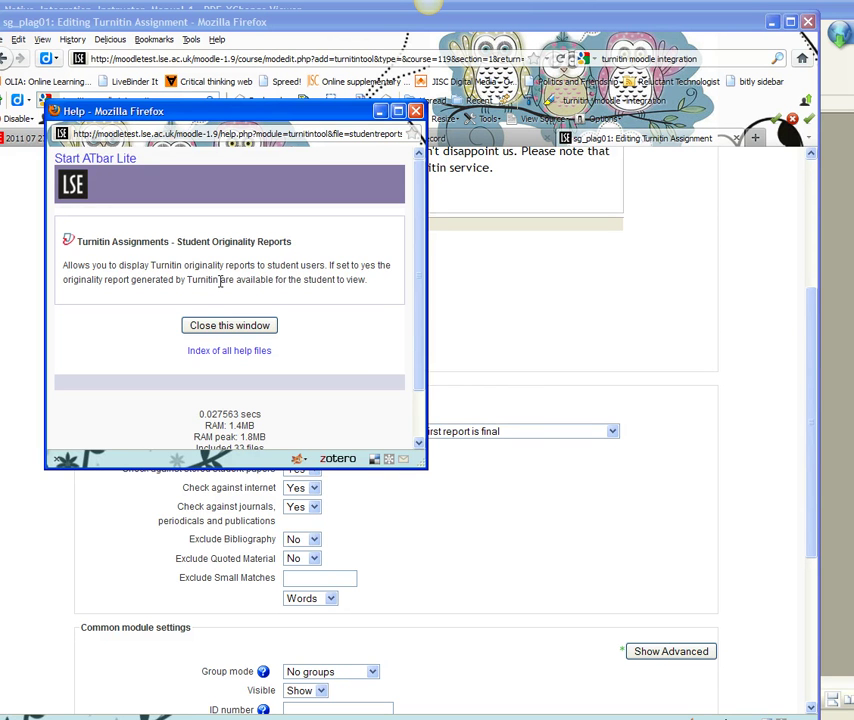
drag(220, 280, 366, 282)
right_click(367, 284)
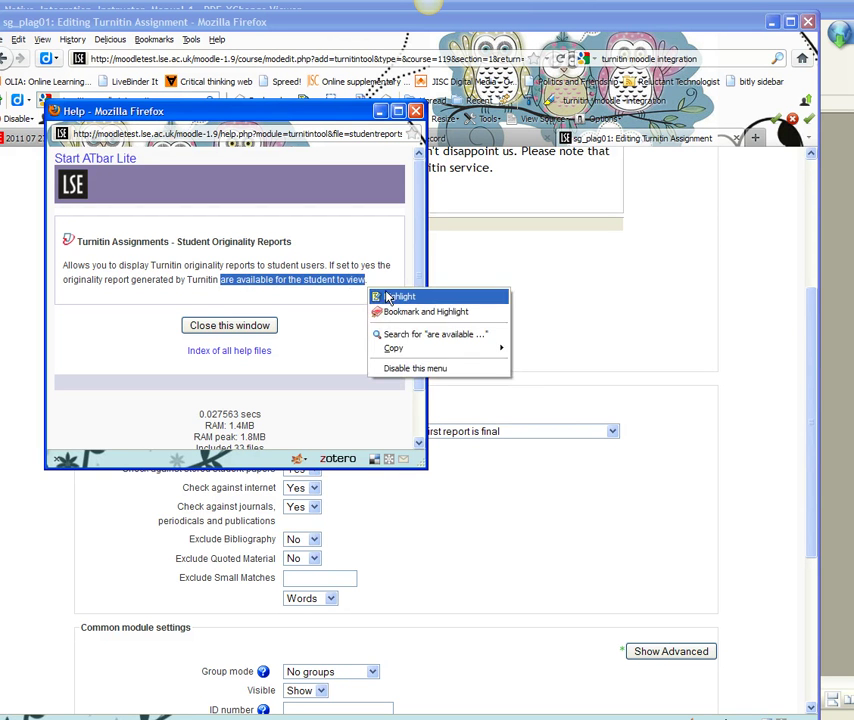
click(389, 297)
click(314, 324)
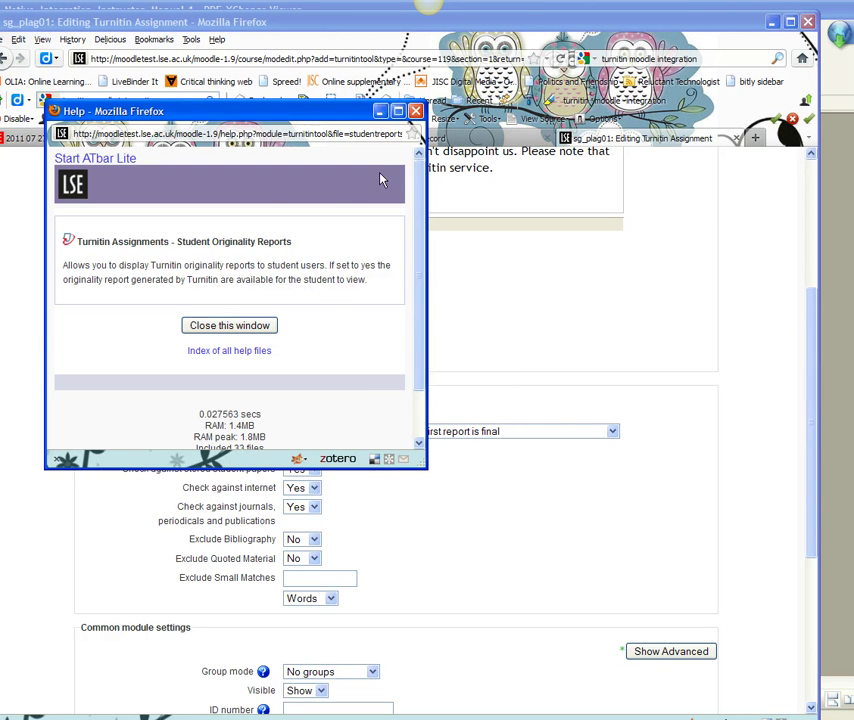
click(252, 327)
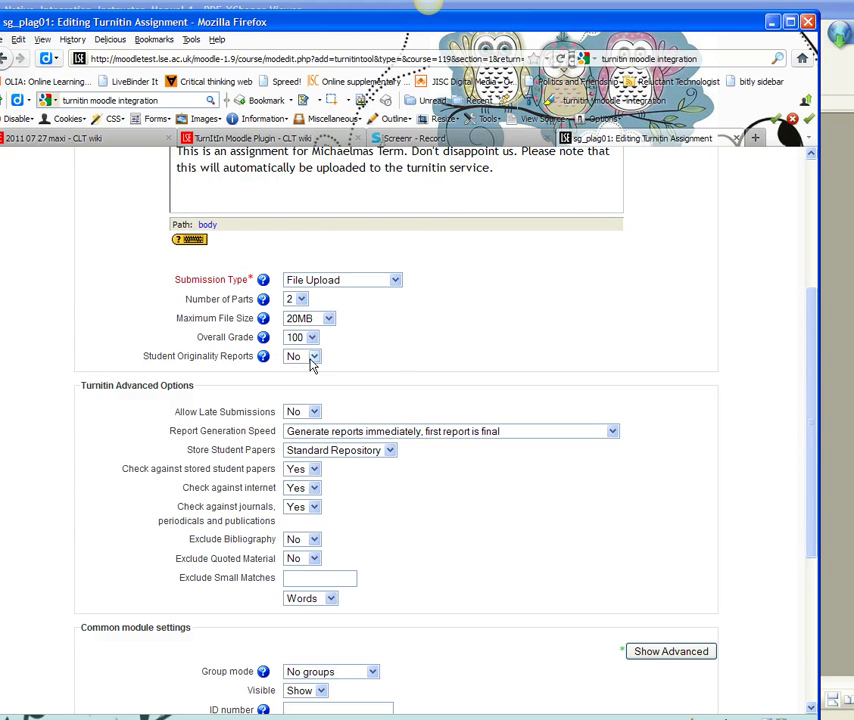
Keep Student Originality Reports at No and set Allow Late Submissions to Yes
click(314, 358)
click(316, 360)
click(315, 412)
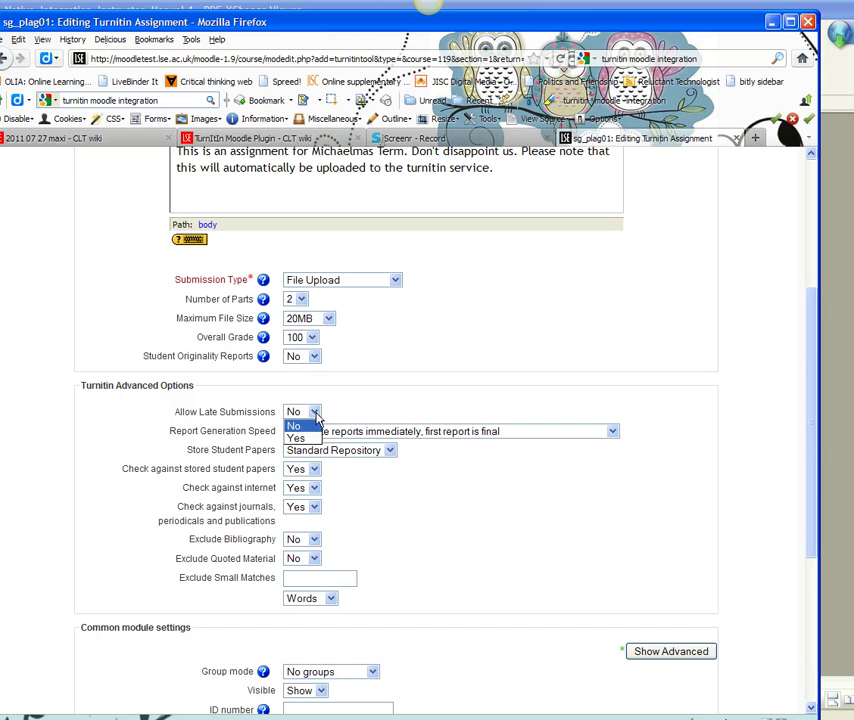
click(313, 440)
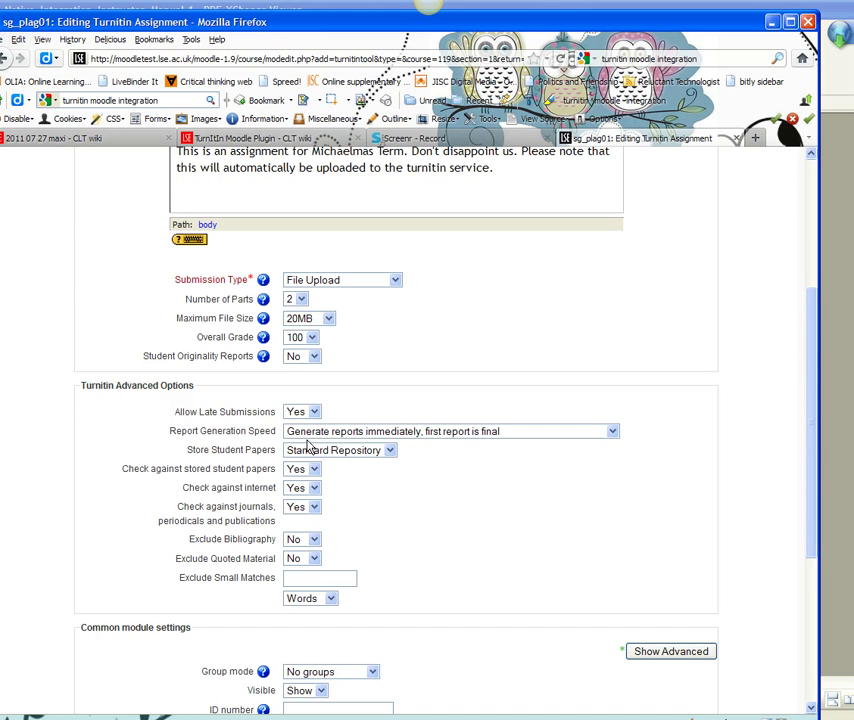
Choose "Generate reports immediately, first report is final" for report generation speed and store student papers in No Repository
click(612, 433)
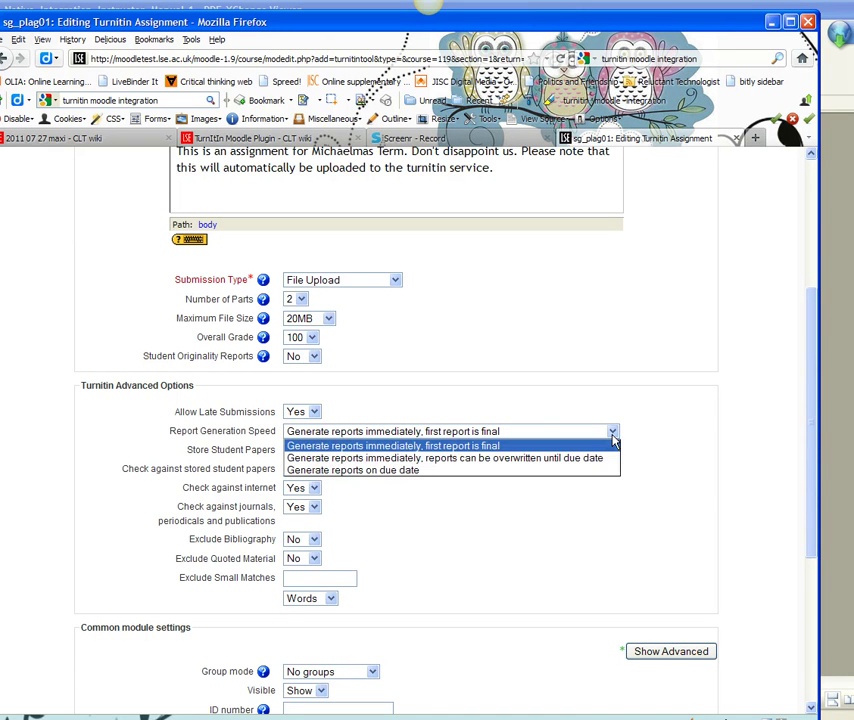
click(592, 448)
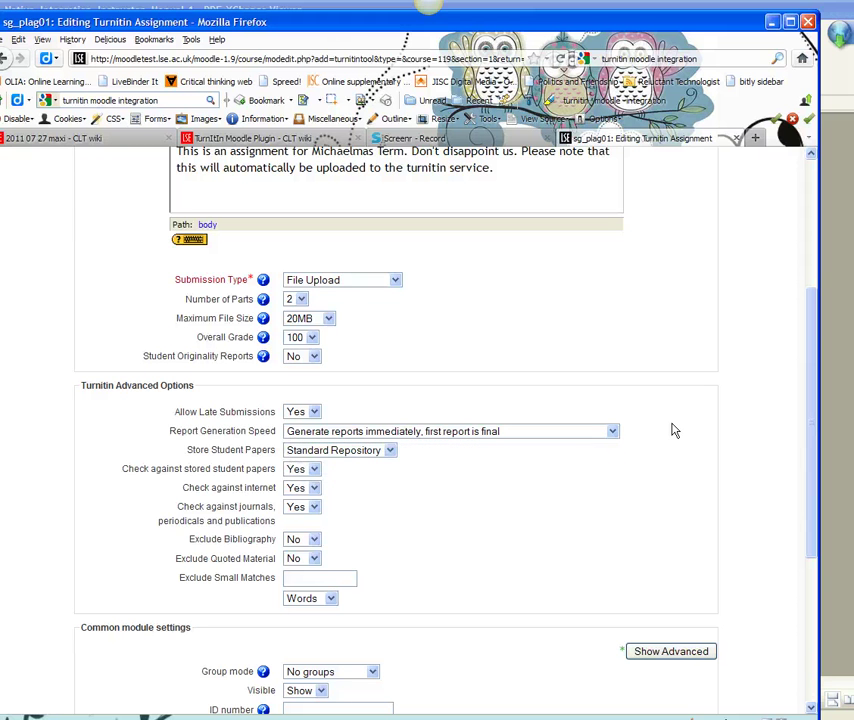
click(390, 451)
click(379, 464)
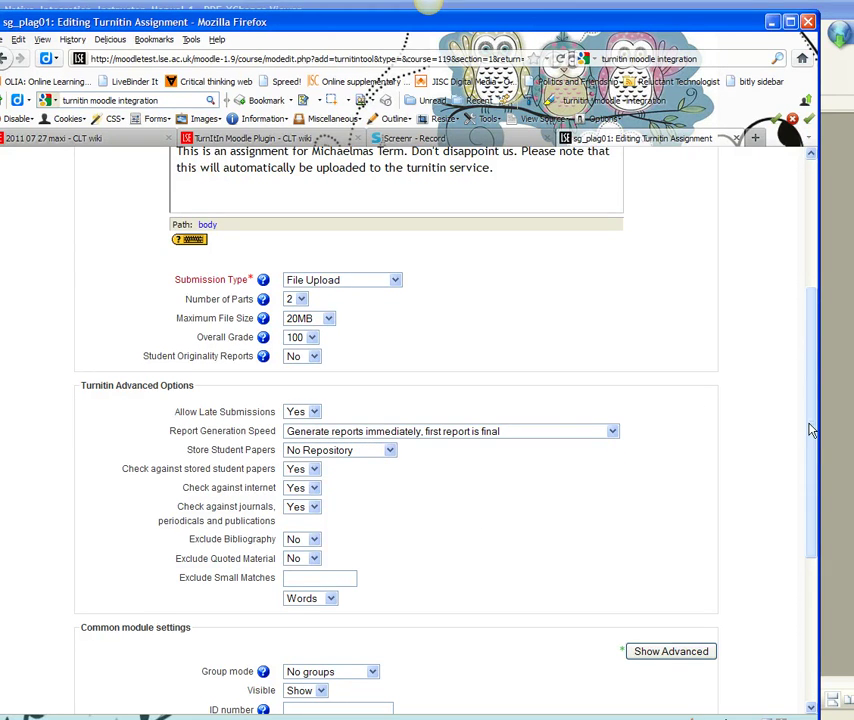
Save and display the Turnitin assignment, and open its submission inbox
scroll(812, 445, down, 1)
scroll(811, 452, down, 3)
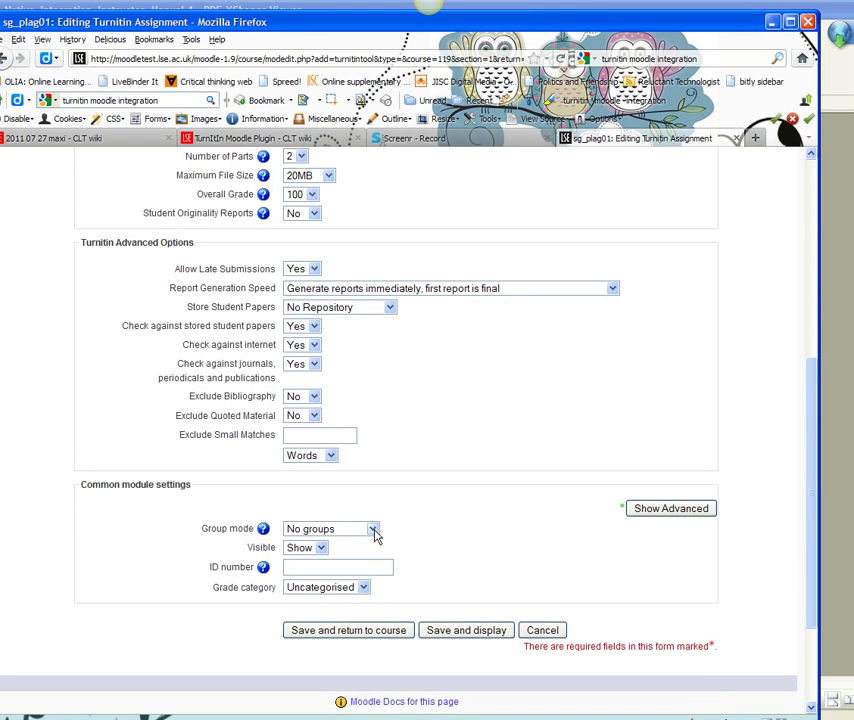
scroll(477, 500, down, 2)
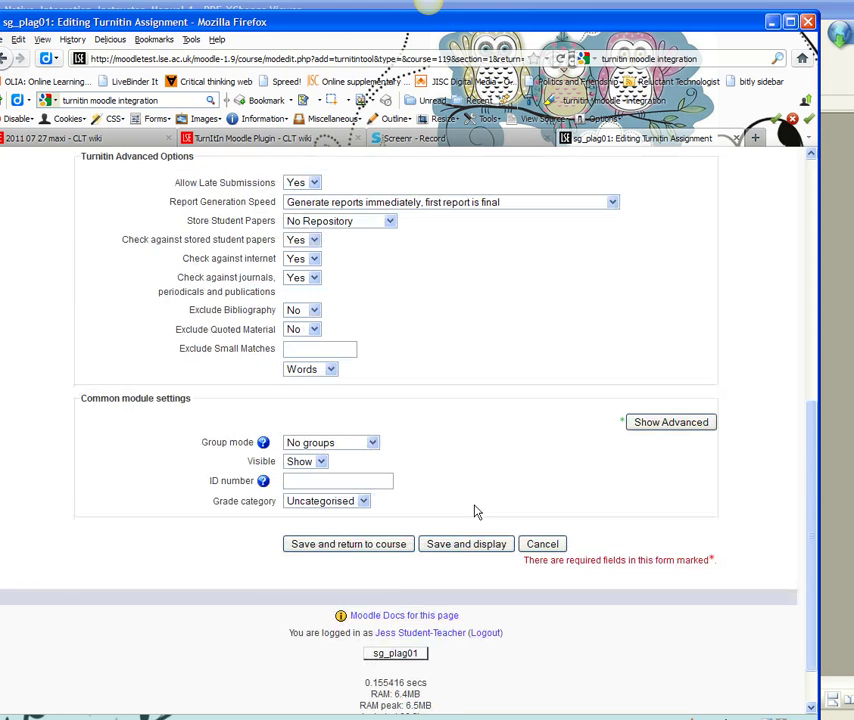
click(458, 548)
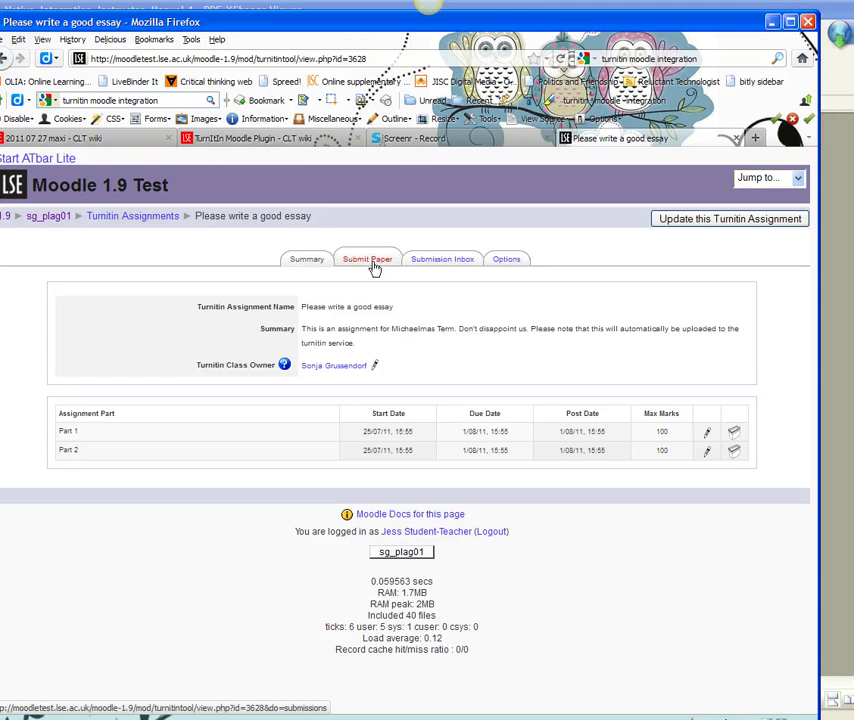
click(451, 263)
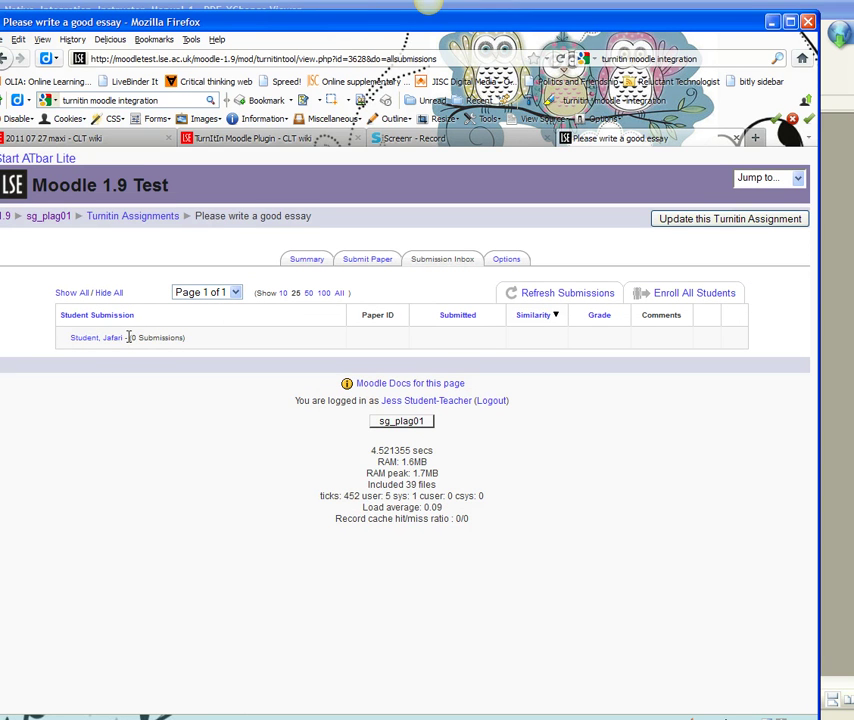
Mark the submission count beside the student's name in the submission inbox and dismiss the context menu
drag(128, 338, 185, 339)
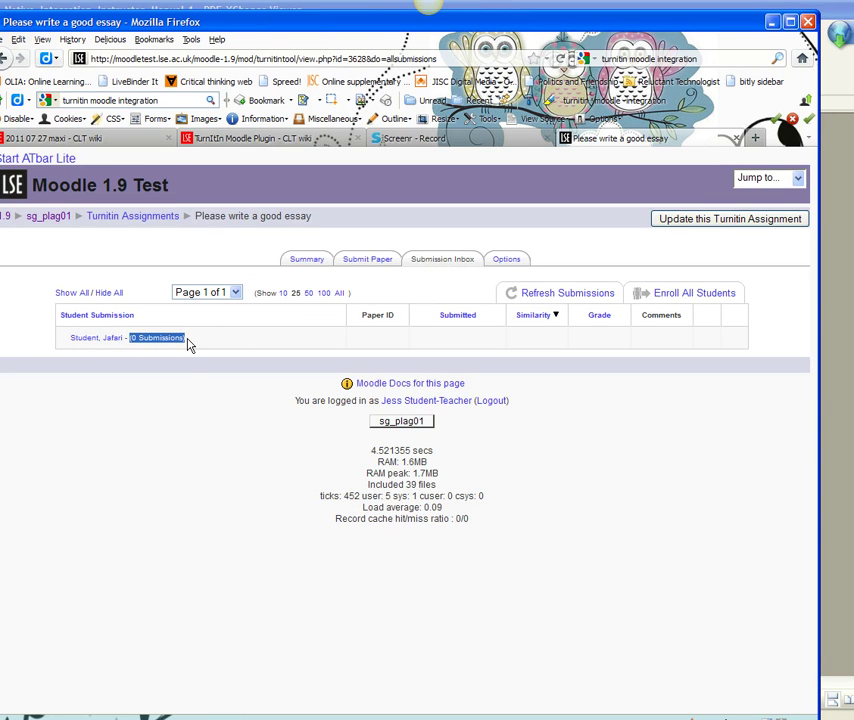
right_click(188, 345)
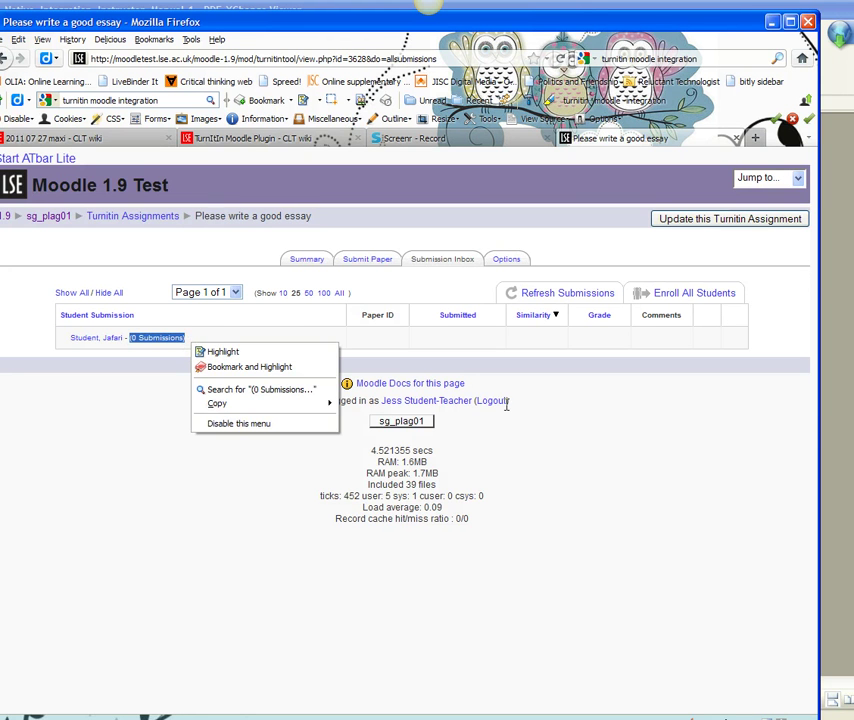
click(553, 418)
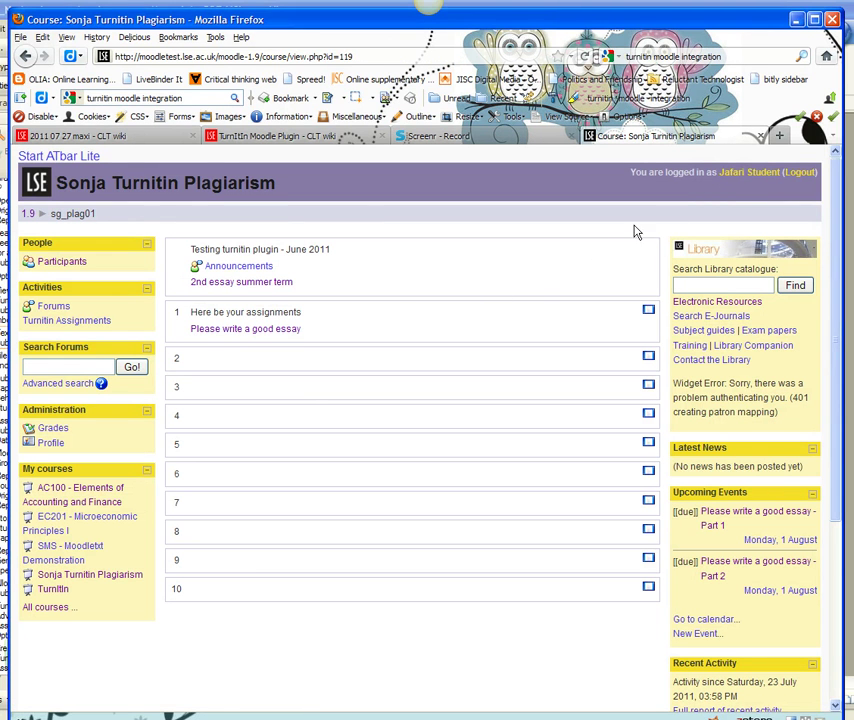
In the student account, open My Submissions for "Please write a good essay" and title the submission "my fake essay for michaelmas term"
click(243, 336)
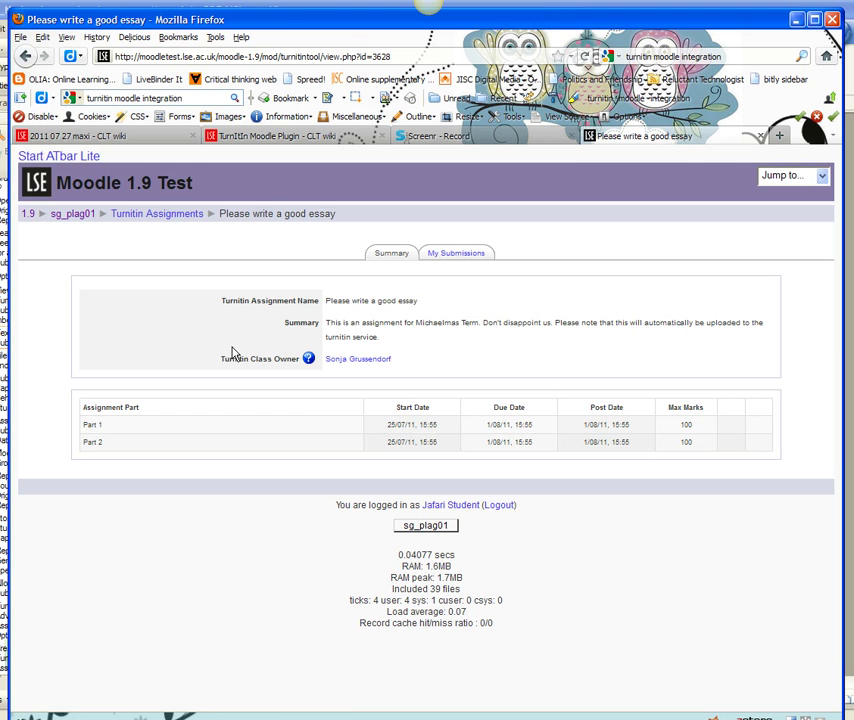
click(445, 256)
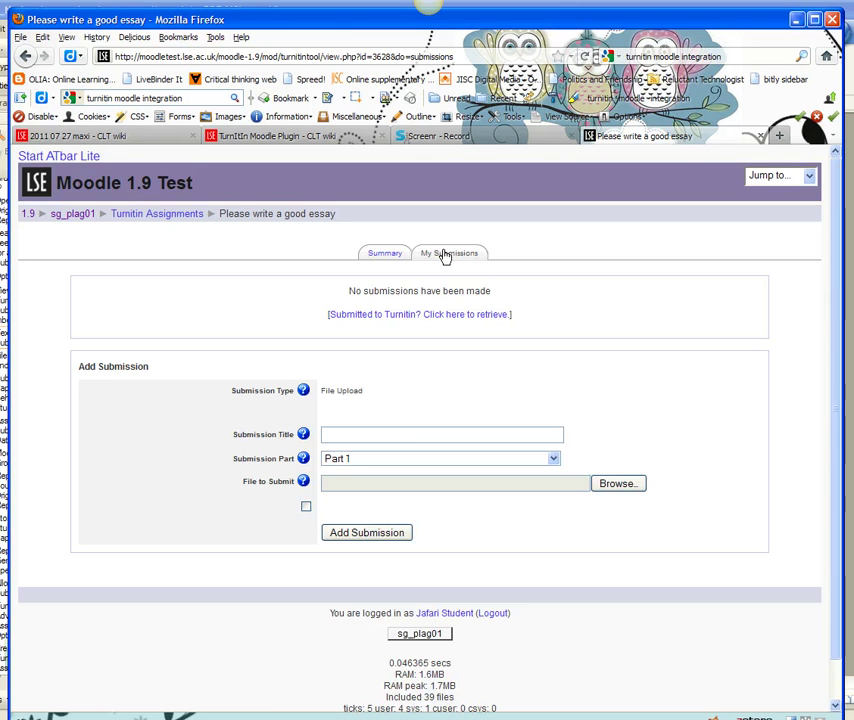
click(409, 435)
text(my fake es)
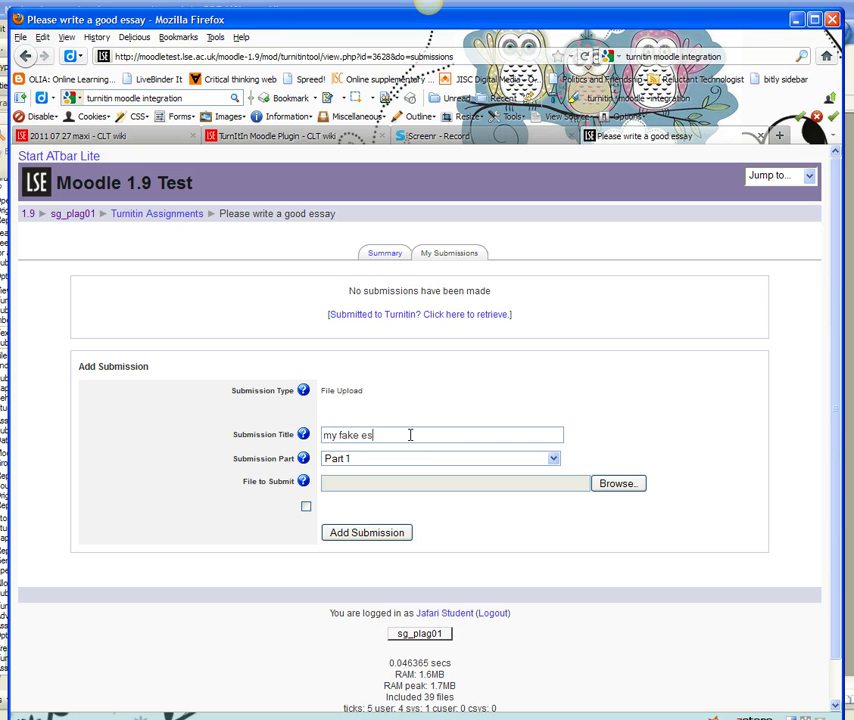
text(say for michaelmas term)
Keep Part 1 as the submission part, attach the essay file, accept the agreement and add the submission
click(555, 461)
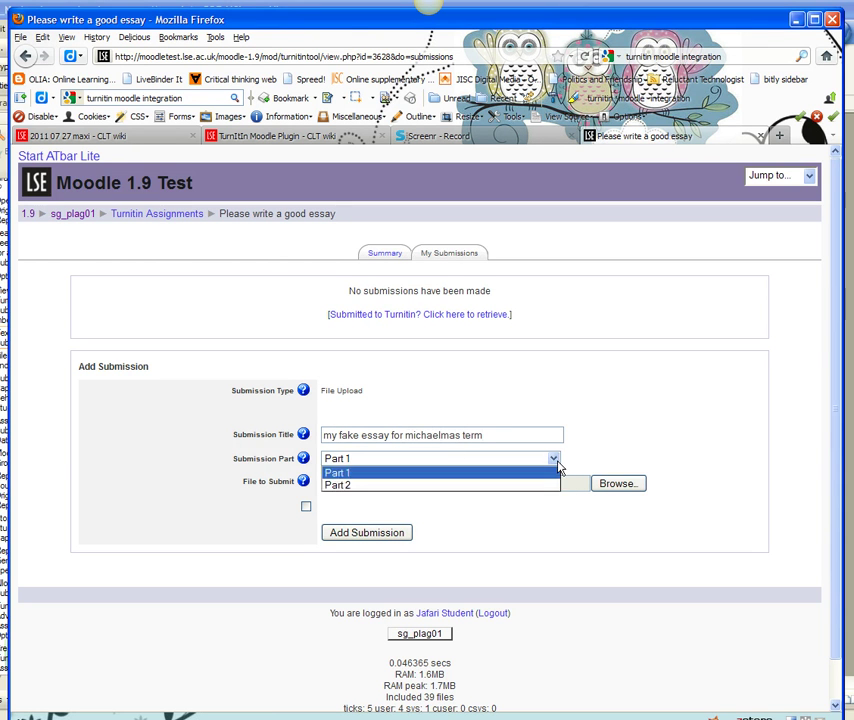
click(560, 470)
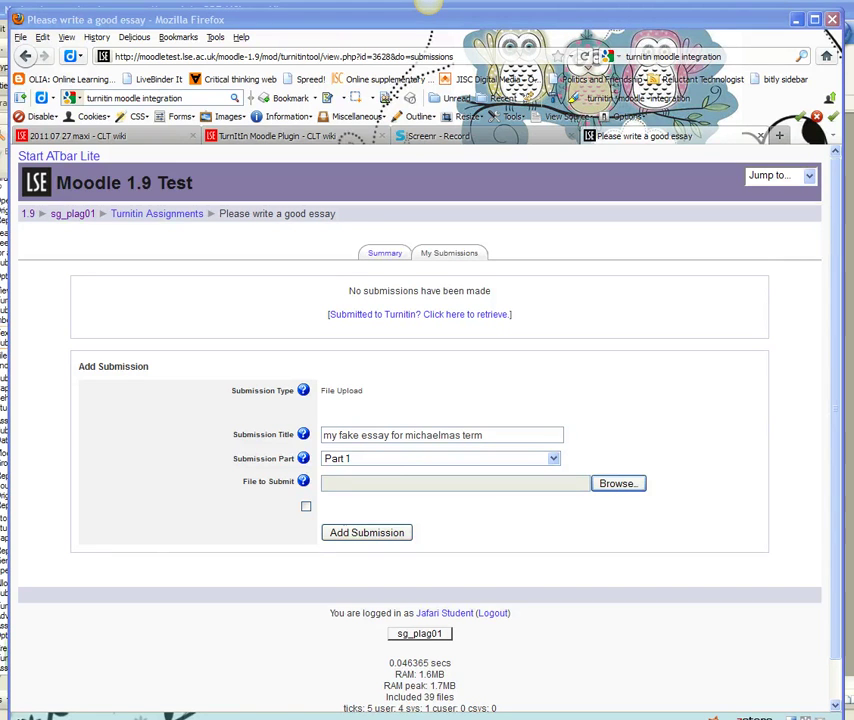
key(Return)
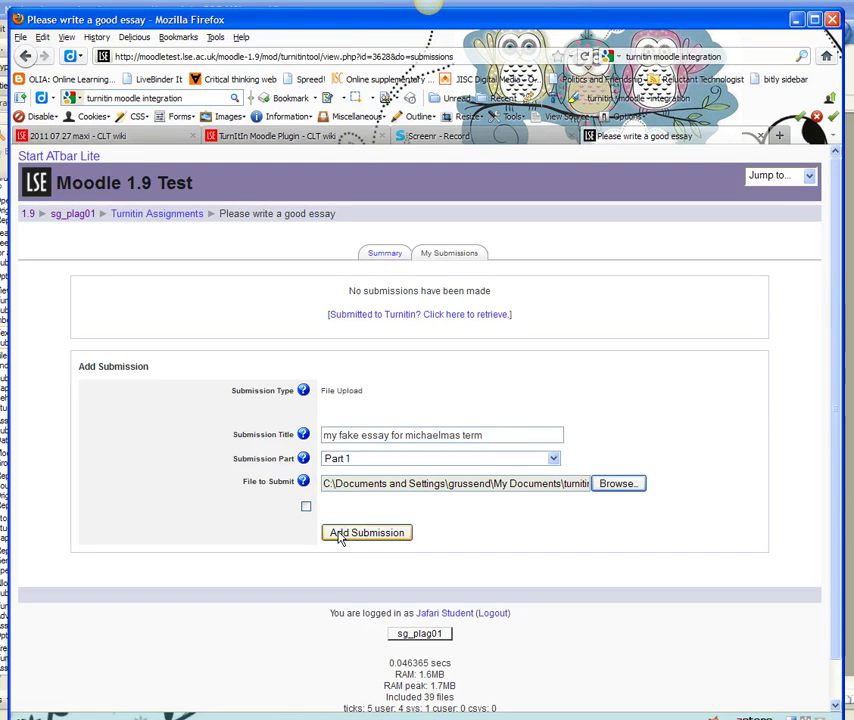
click(306, 507)
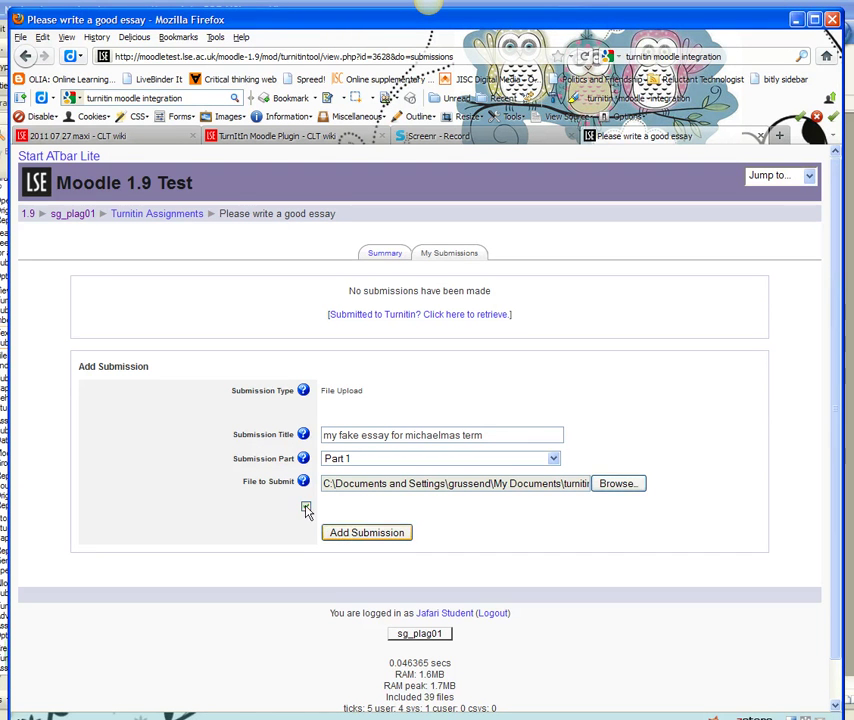
click(360, 533)
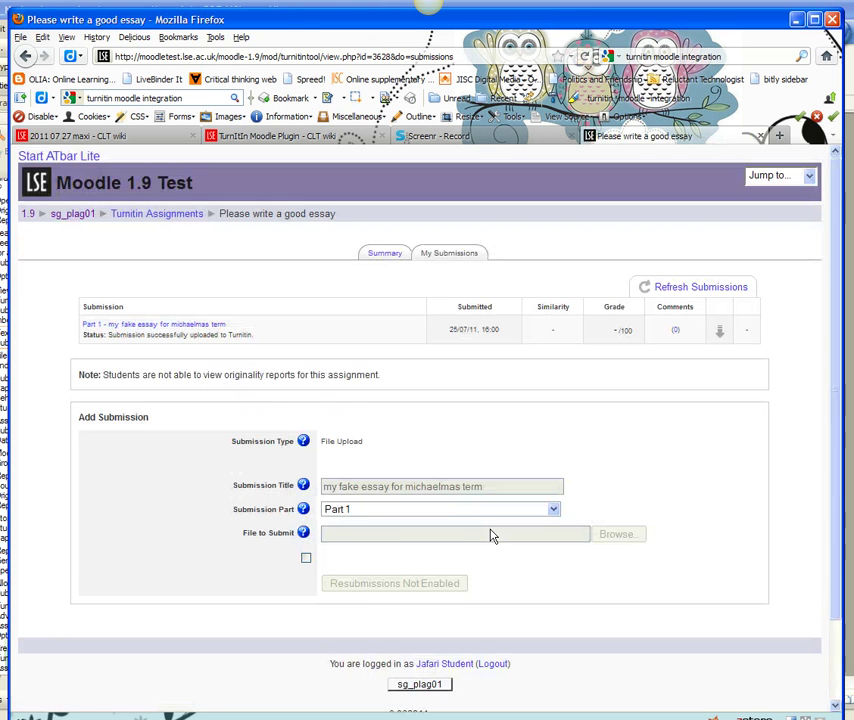
Try to add a Part 2 submission with a file attached but without a title or the agreement accepted
click(555, 511)
click(520, 545)
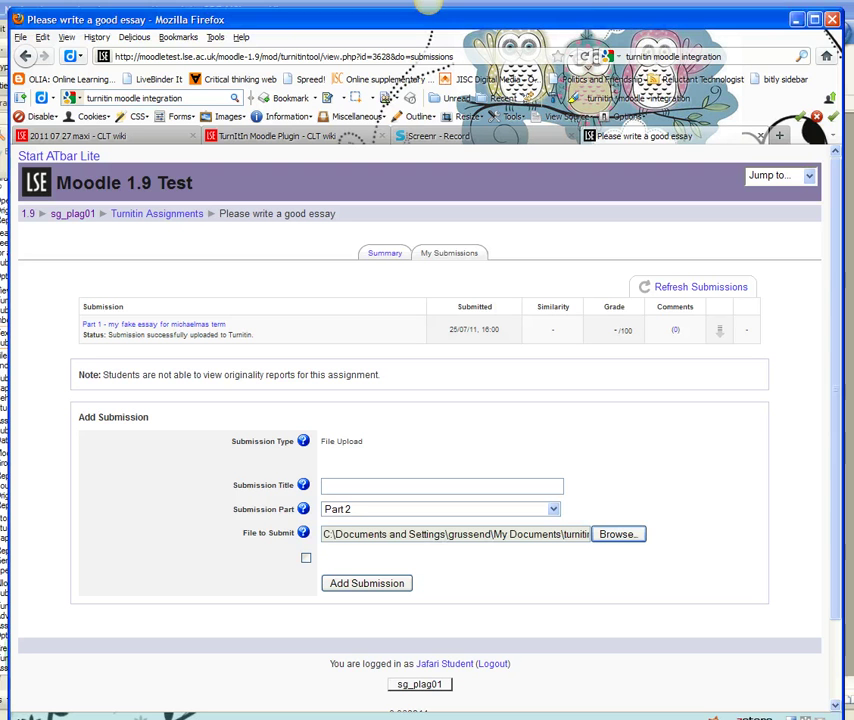
click(350, 586)
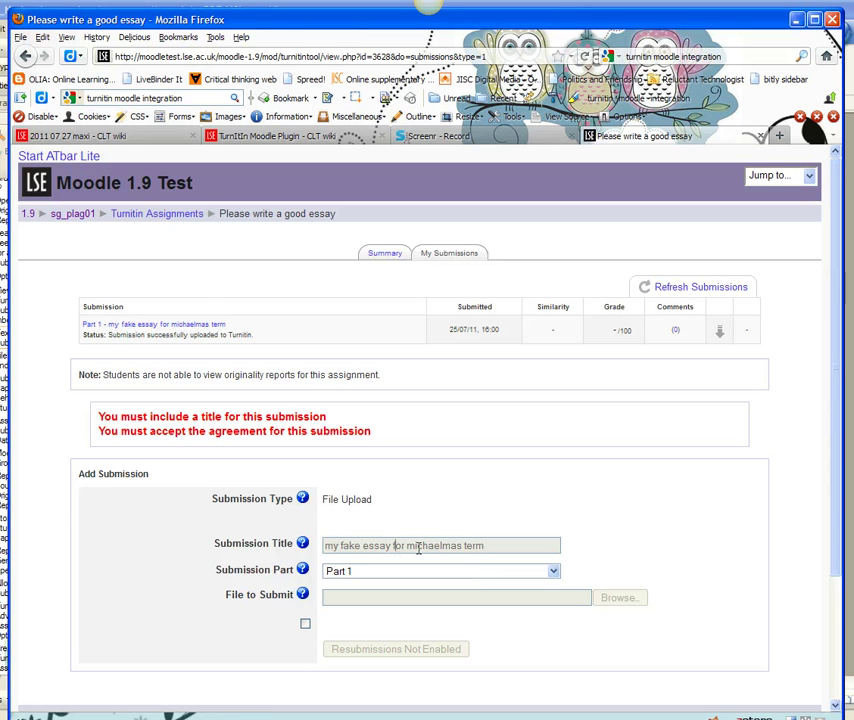
Try to add the Part 2 submission titled "yet another title" without accepting the agreement
scroll(467, 551, down, 3)
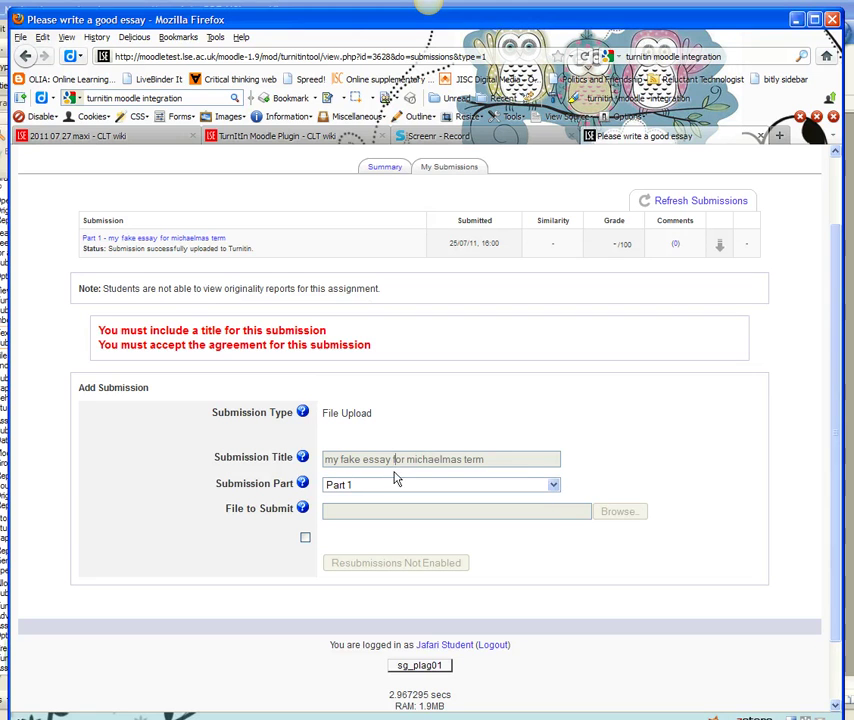
click(552, 485)
click(533, 512)
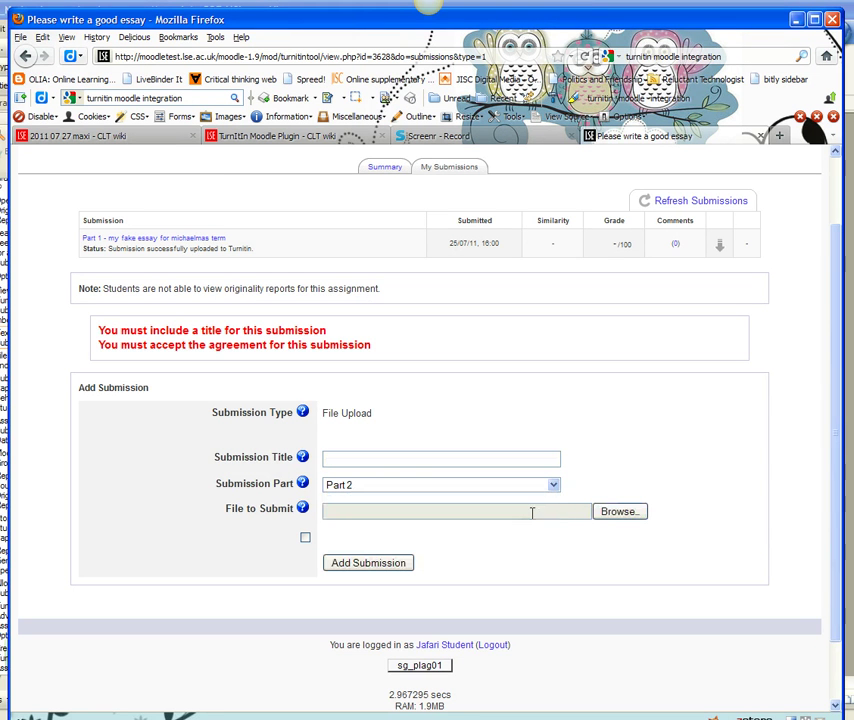
text(yet another title)
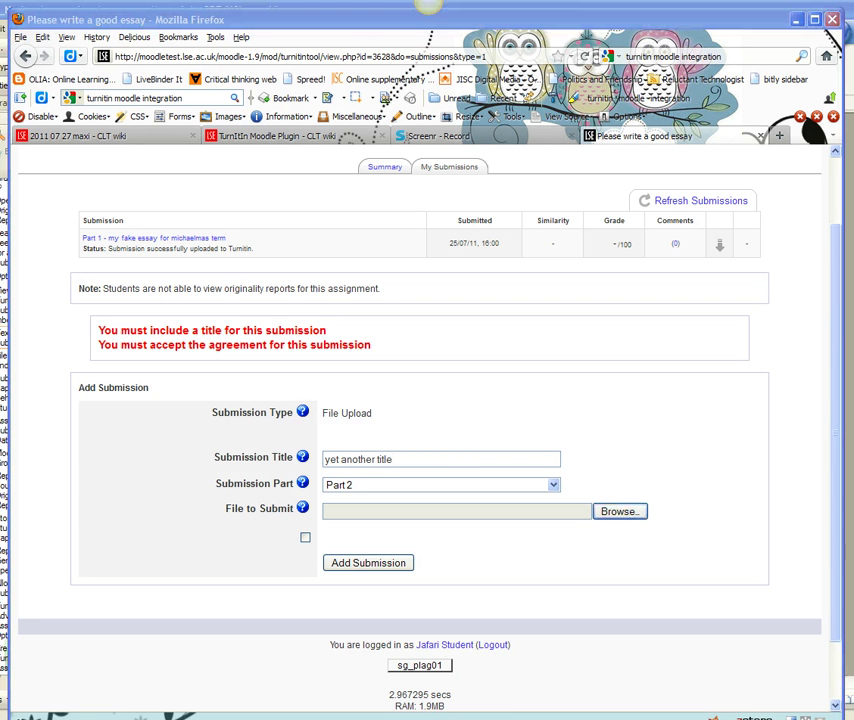
click(339, 562)
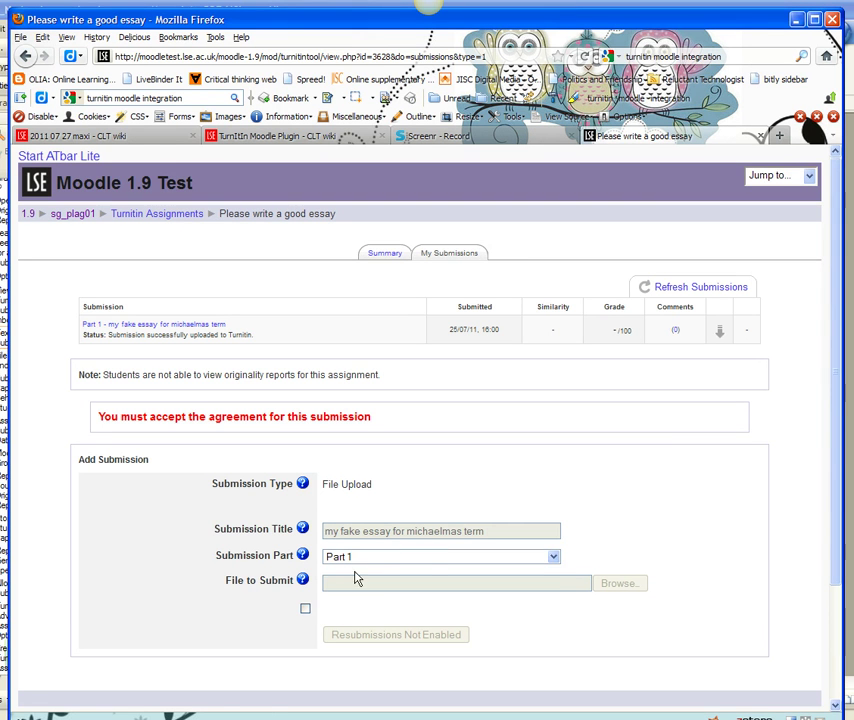
Select Part 2 for the submission, accept the agreement and title it "yet another title"
click(427, 557)
click(421, 590)
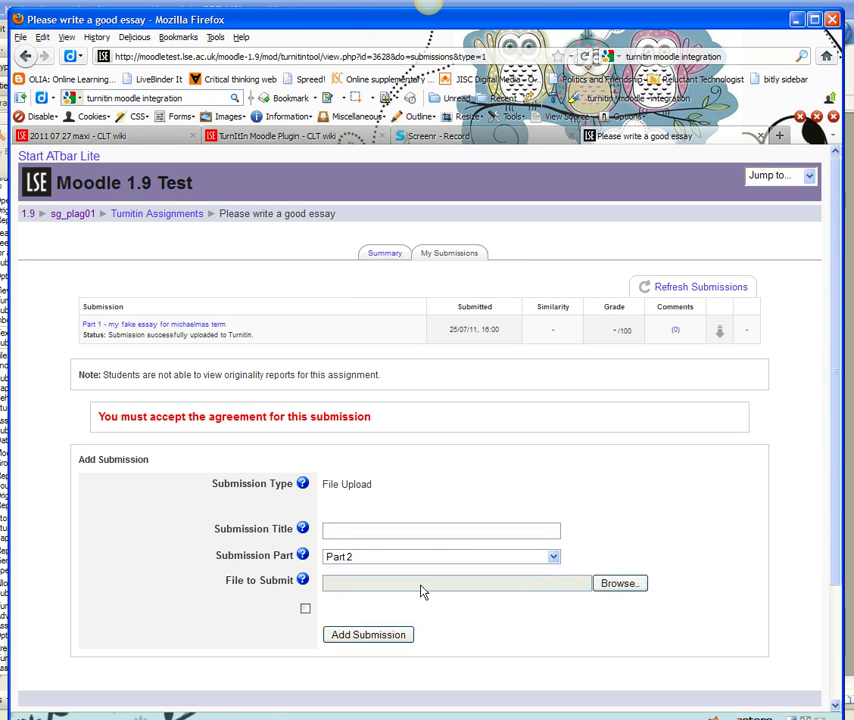
click(305, 610)
text(yet another)
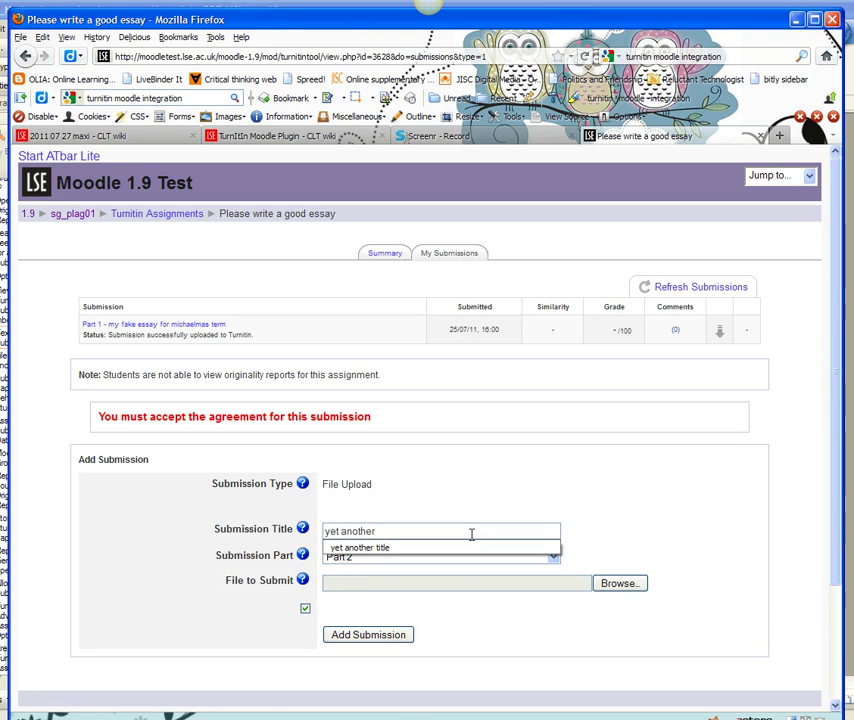
key(Down)
key(Return)
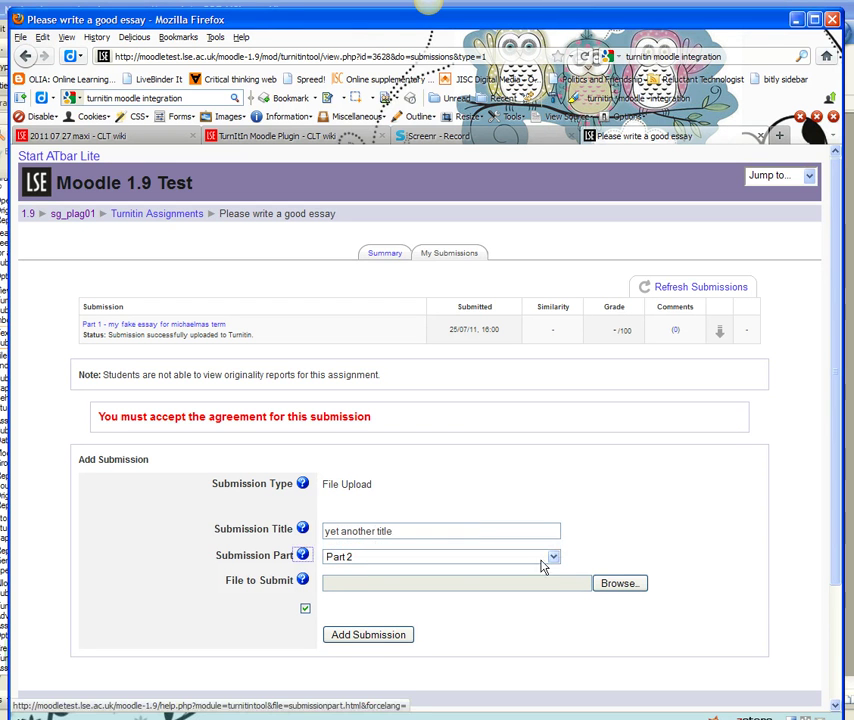
Attach the essay file to the Part 2 submission and add the submission
click(618, 583)
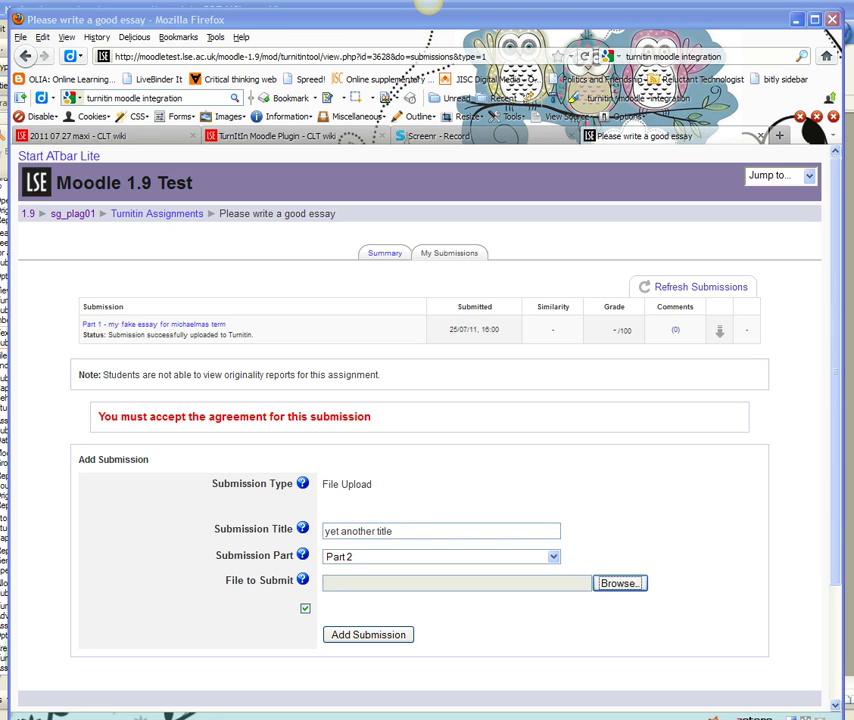
key(Return)
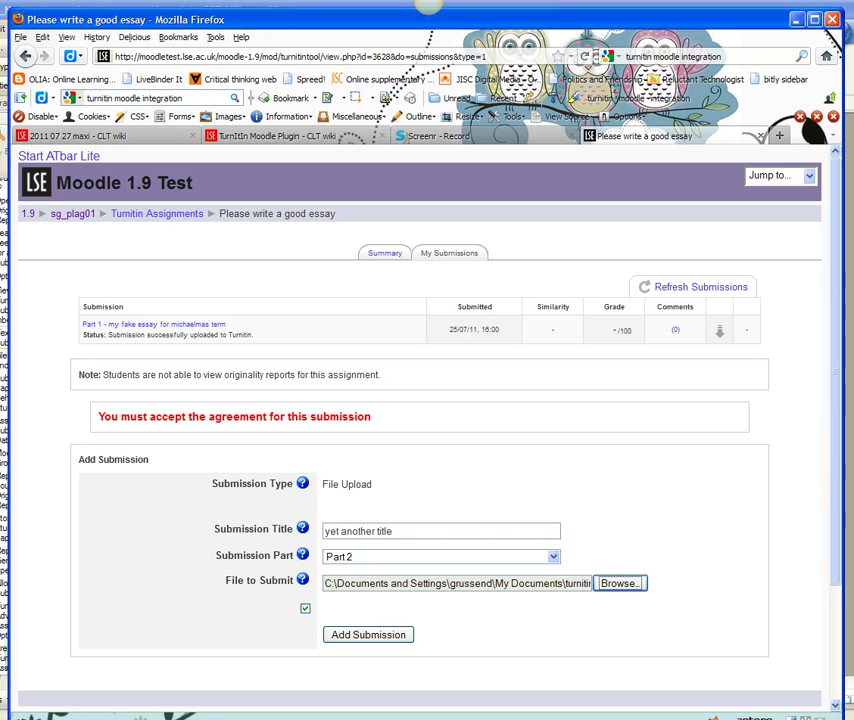
click(354, 639)
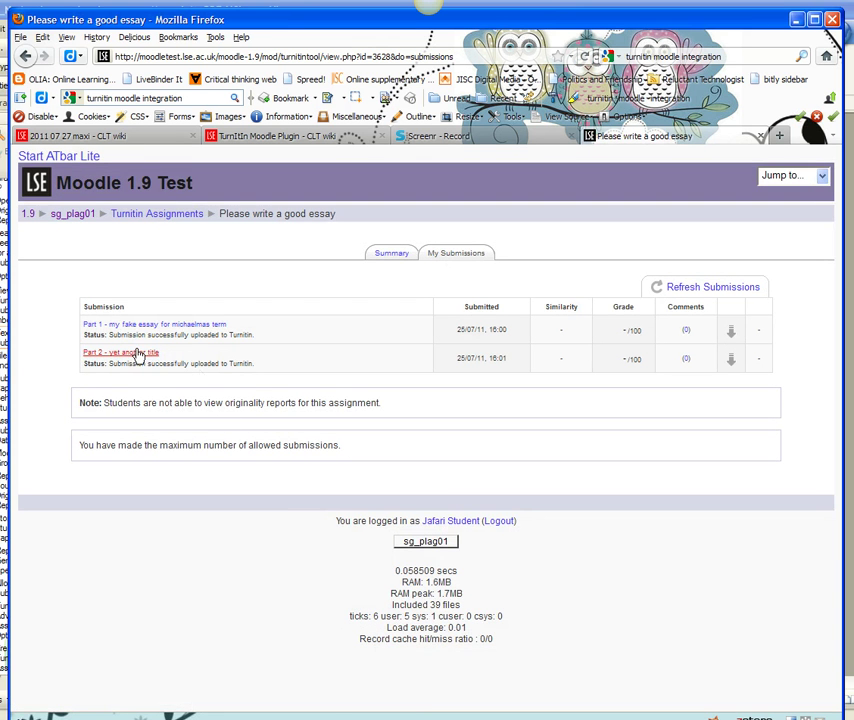
In the teacher account, open the submission inbox of "Please write a good essay" and open the Part 2 paper's similarity report
click(68, 215)
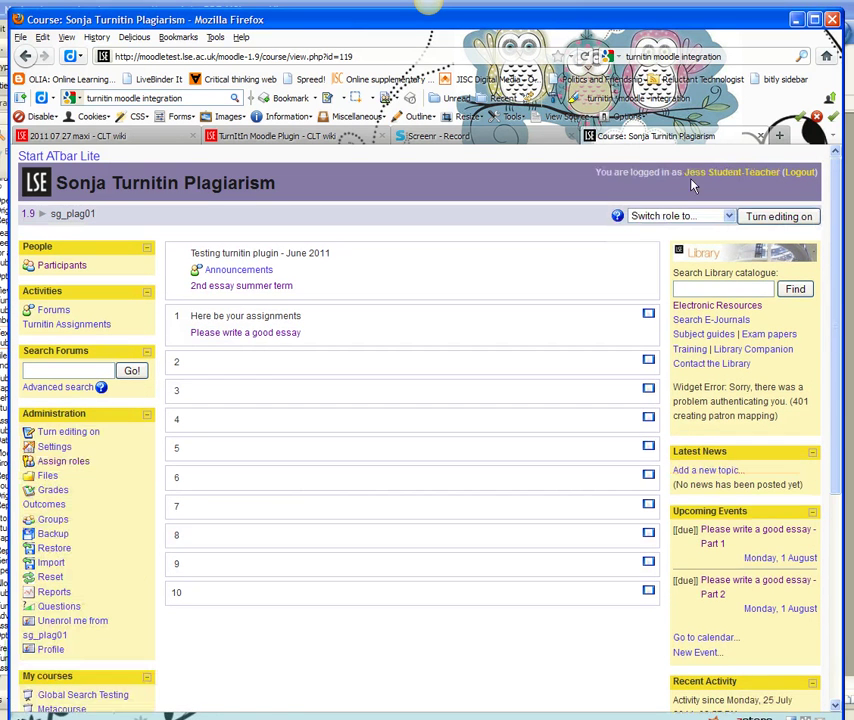
click(213, 335)
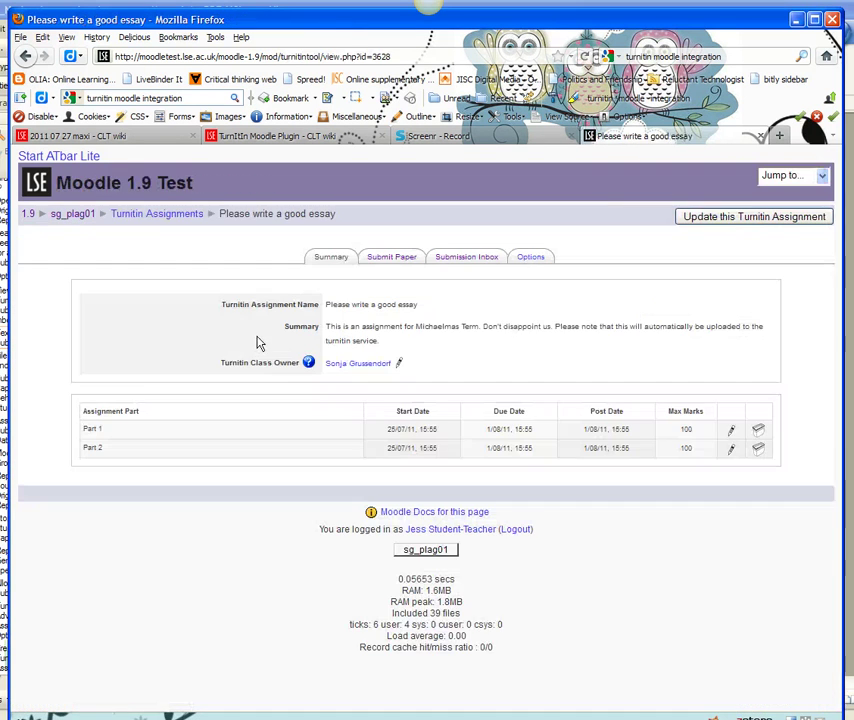
click(463, 259)
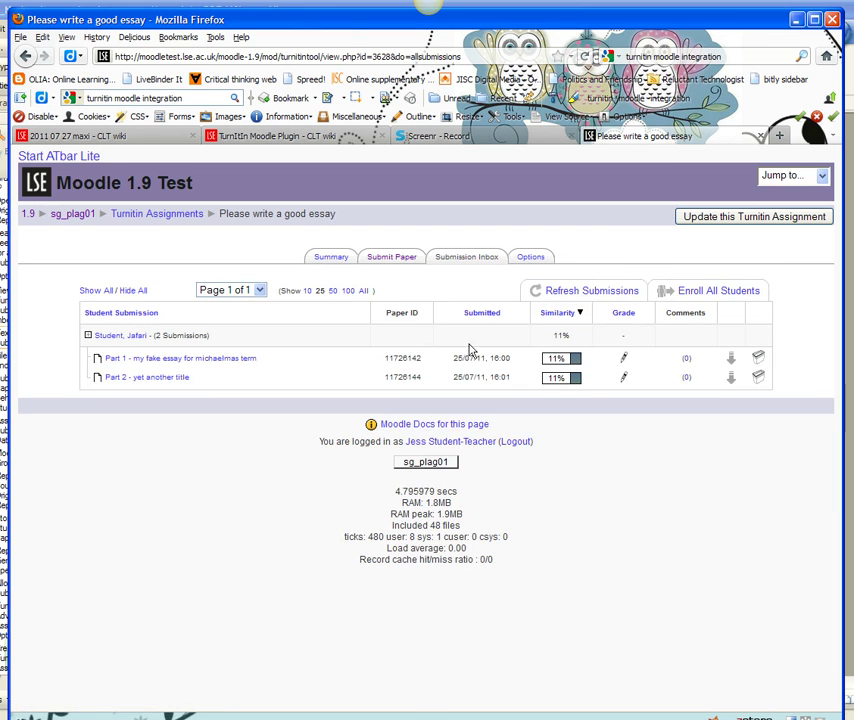
click(574, 378)
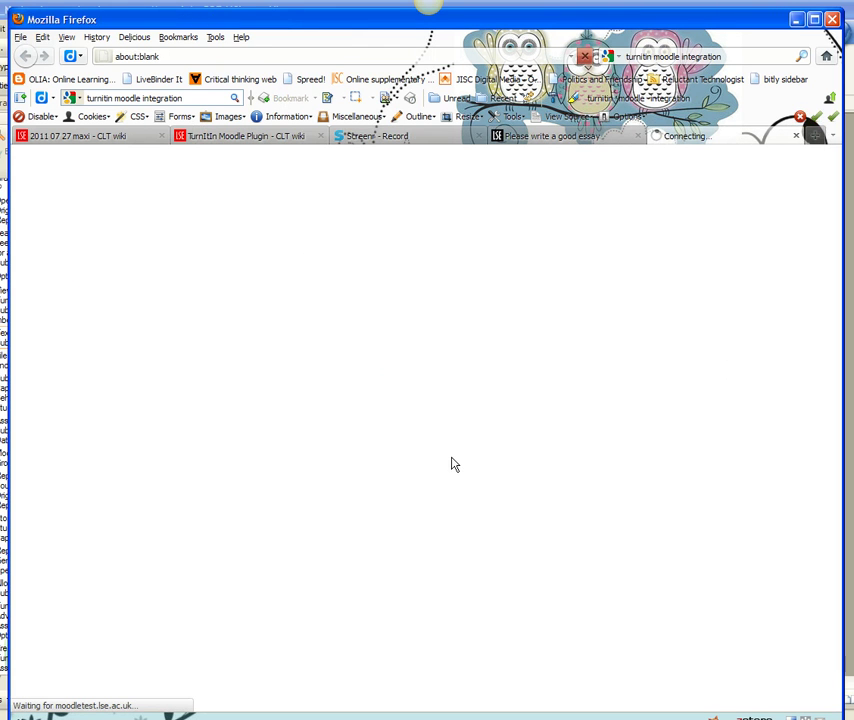